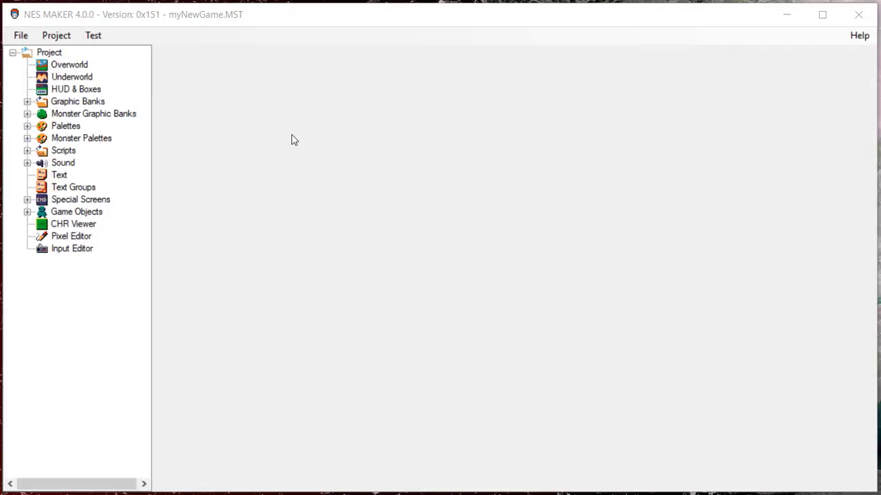
- Open the Monsters editor for Graphics Bank 0 of the Monster Graphic Banks
{"action": "left_click", "coordinate": [28, 113]}
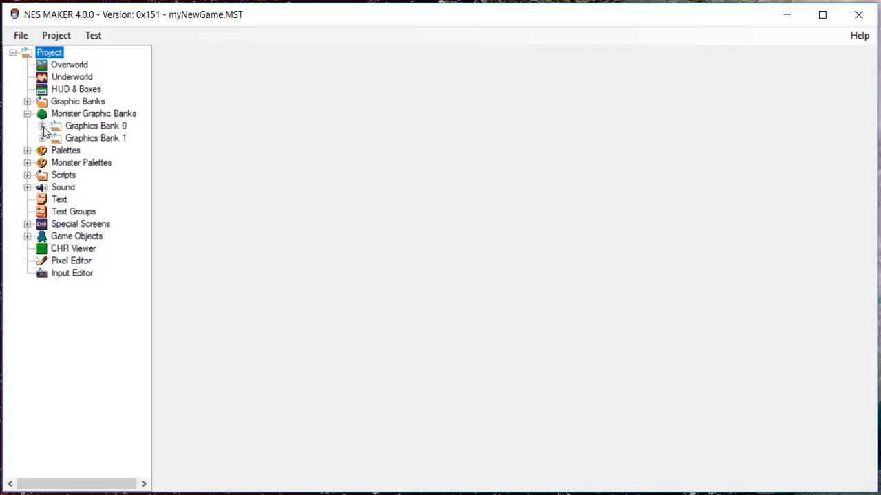
{"action": "left_click", "coordinate": [42, 126]}
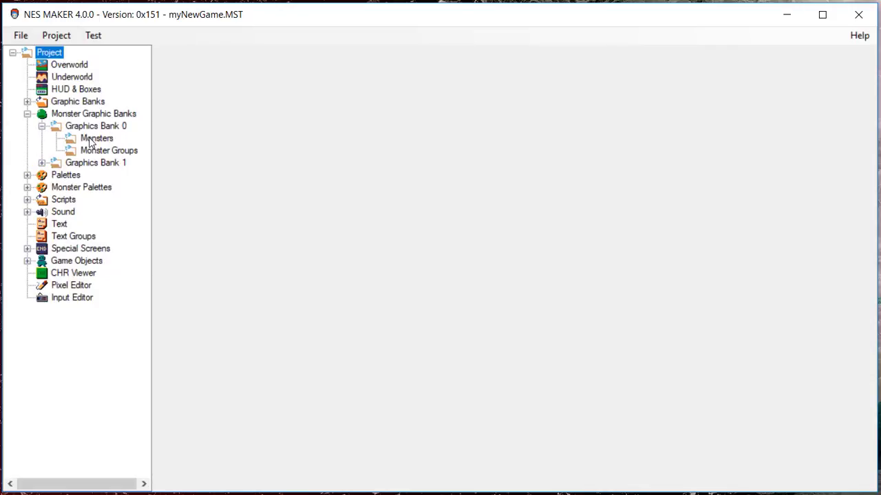
{"action": "left_click", "coordinate": [90, 141]}
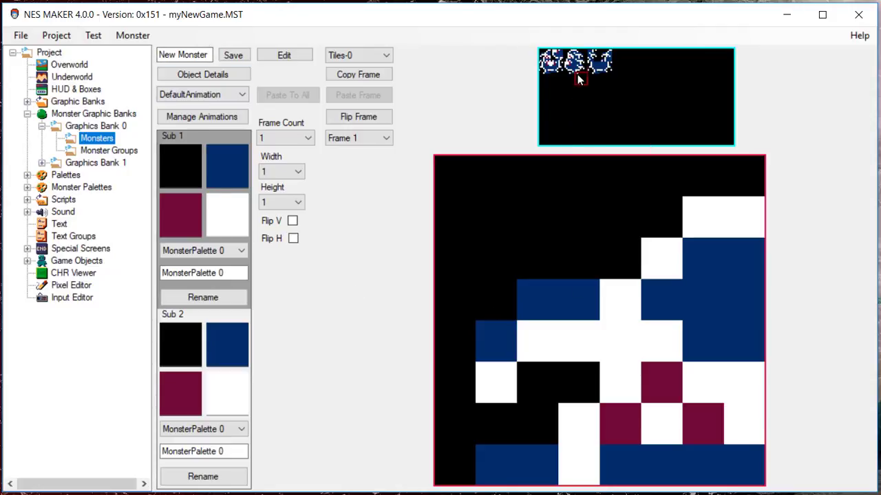
- Review the available monster tilesets and the Monster_0_00 image in the project's myNewGame graphic assets folder
{"action": "left_click", "coordinate": [381, 57]}
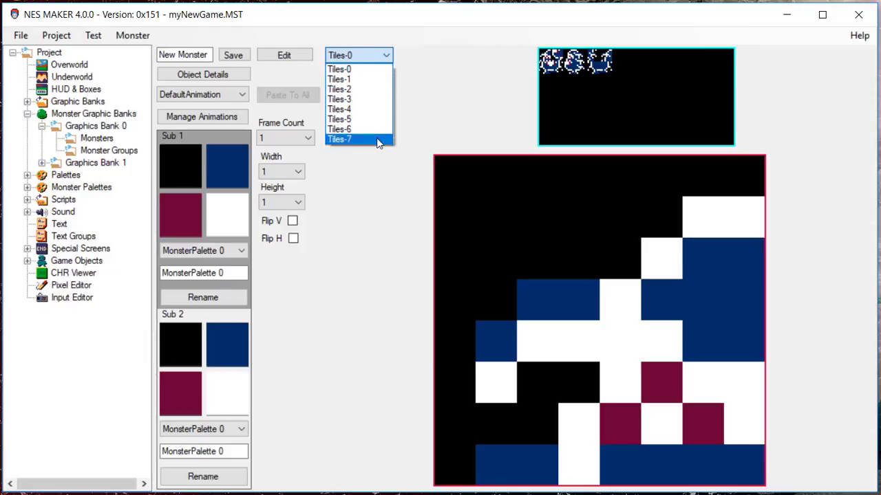
{"action": "left_click", "coordinate": [367, 70]}
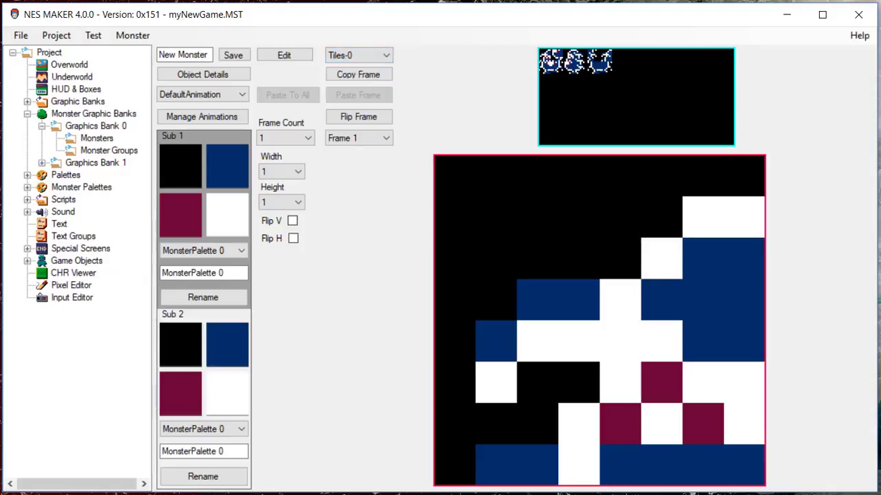
{"action": "key", "text": "alt+Tab"}
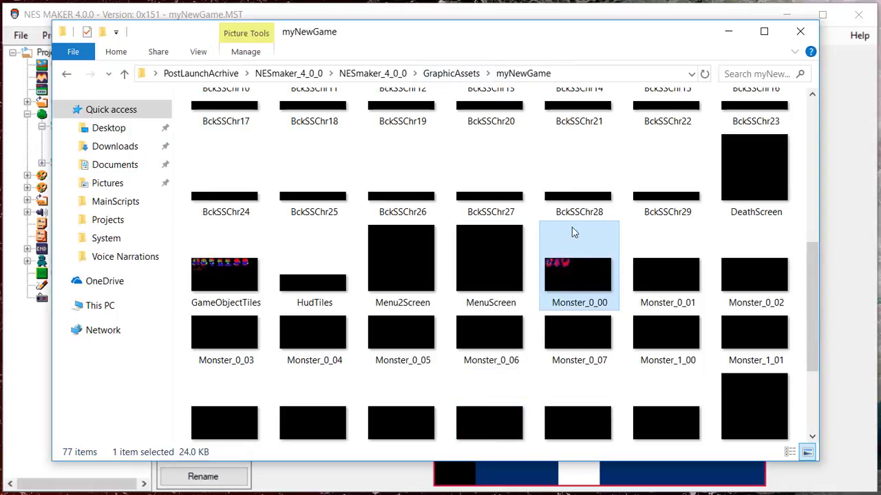
{"action": "left_click", "coordinate": [729, 33]}
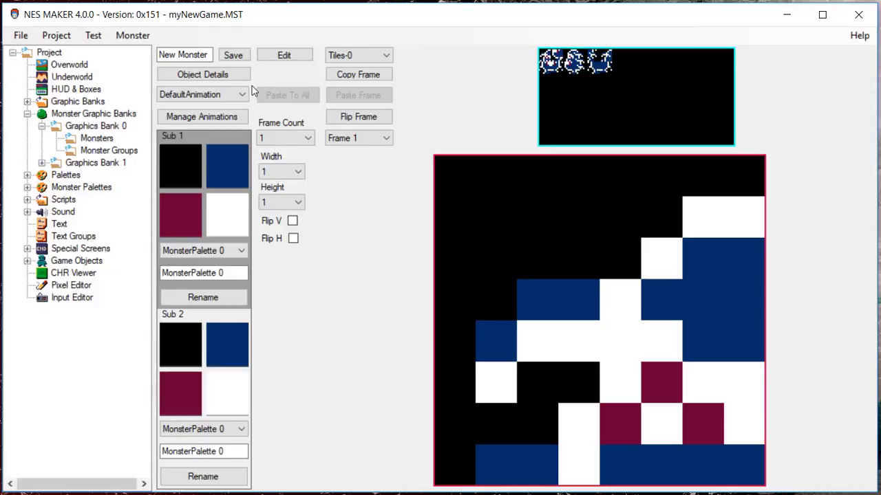
- In the project's tileset settings, rename Bank 0's monster tileset Tiles-0 as Monsters
{"action": "left_click", "coordinate": [66, 37]}
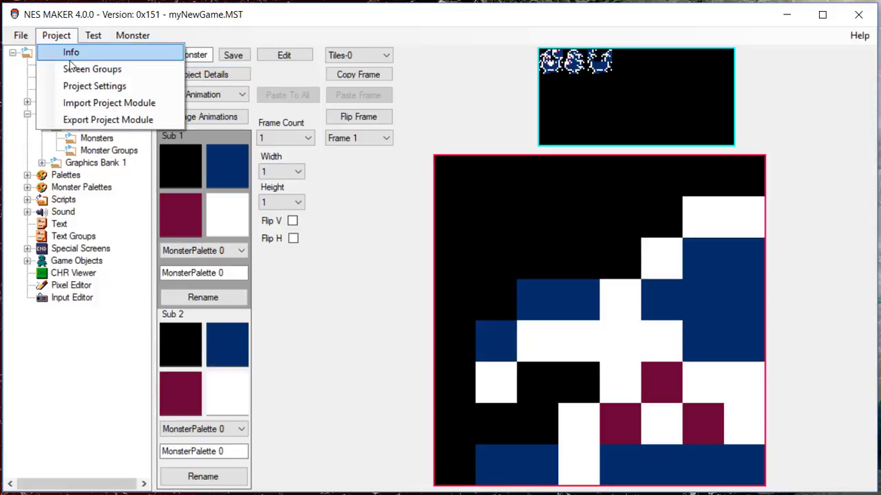
{"action": "left_click", "coordinate": [82, 86]}
{"action": "left_click", "coordinate": [200, 154]}
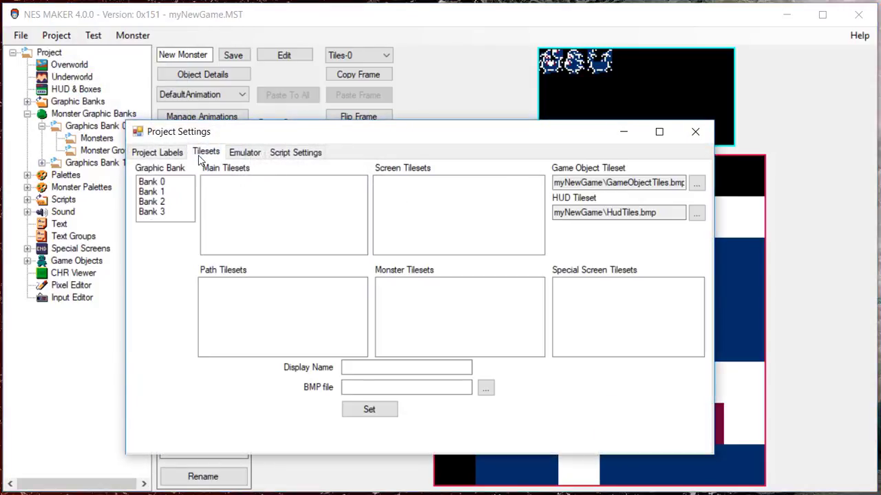
{"action": "left_click", "coordinate": [170, 183]}
{"action": "left_click", "coordinate": [437, 285]}
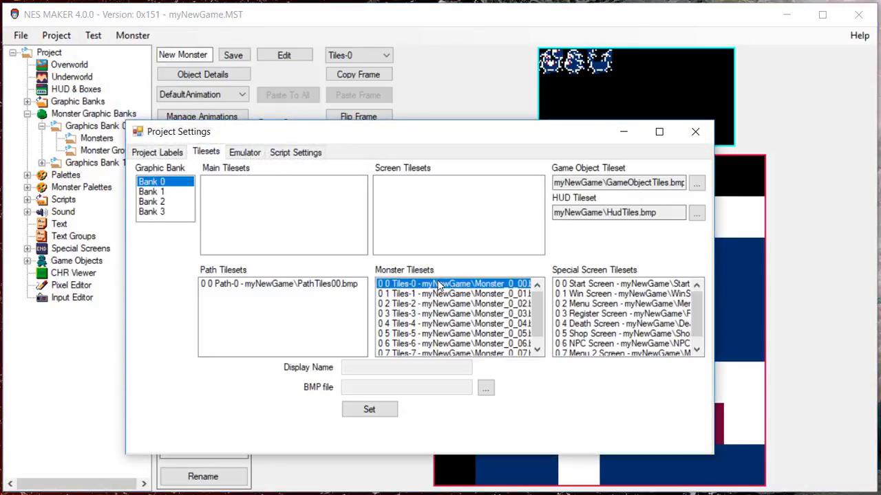
{"action": "left_click_drag", "start_coordinate": [421, 369], "coordinate": [290, 361]}
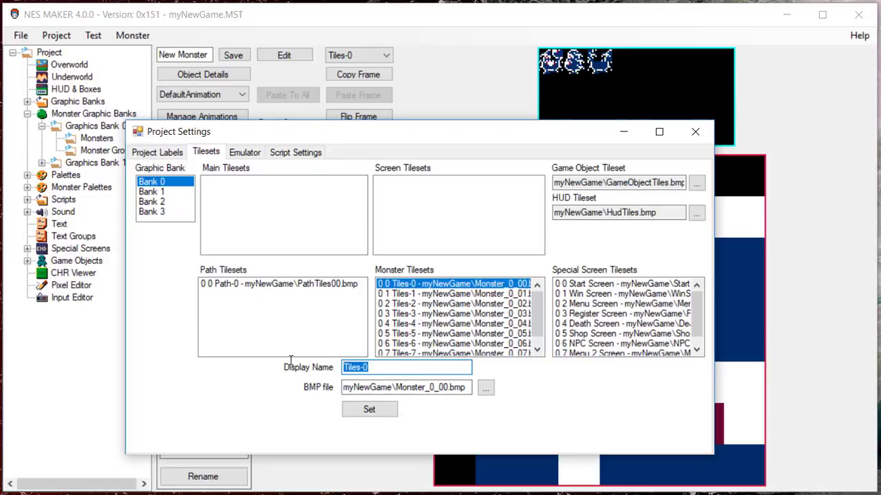
{"action": "type", "text": "Monsters"}
{"action": "left_click", "coordinate": [355, 412]}
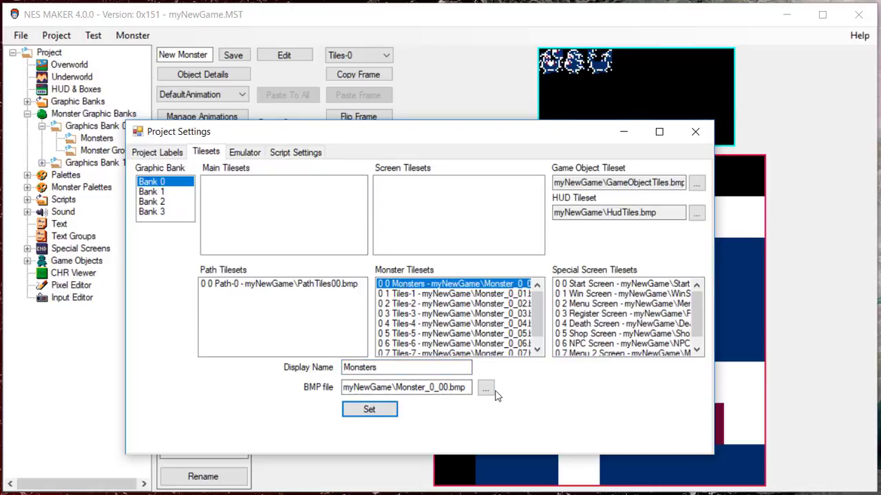
{"action": "left_click", "coordinate": [695, 131]}
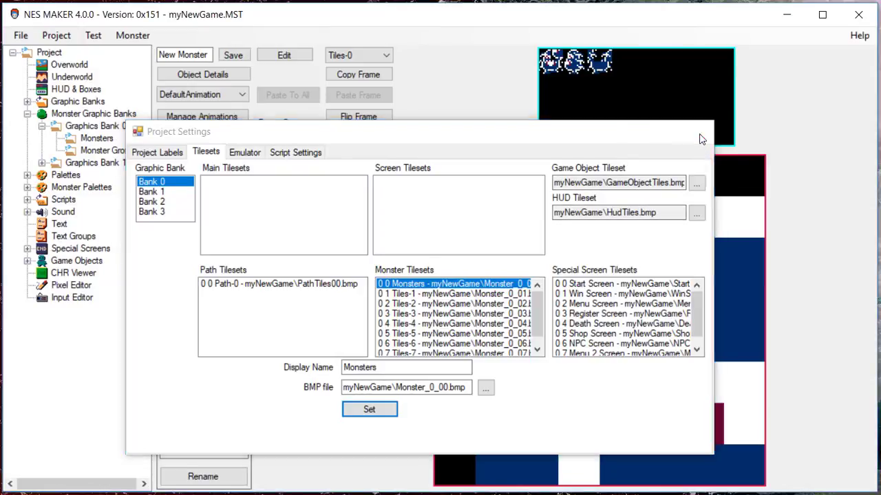
- Reload the Monsters editor of Graphics Bank 0 and check the renamed Monsters tileset in its tileset choices
{"action": "left_click", "coordinate": [79, 150]}
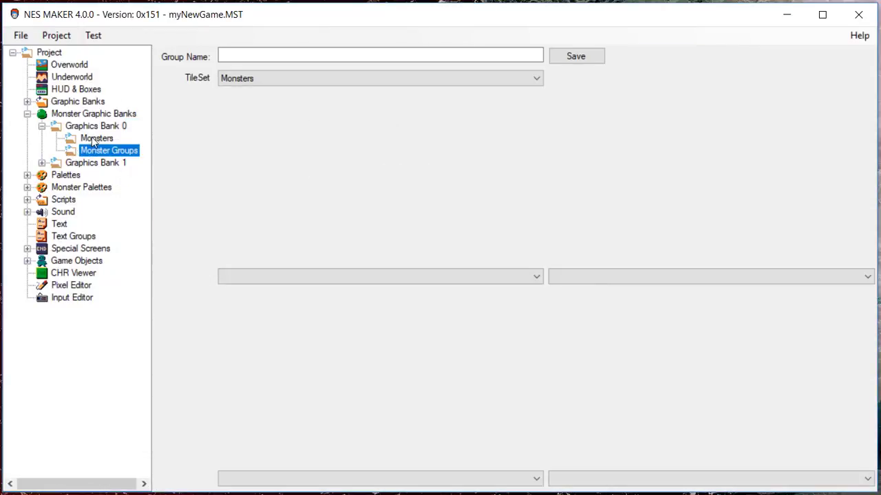
{"action": "left_click", "coordinate": [94, 140]}
{"action": "left_click", "coordinate": [351, 58]}
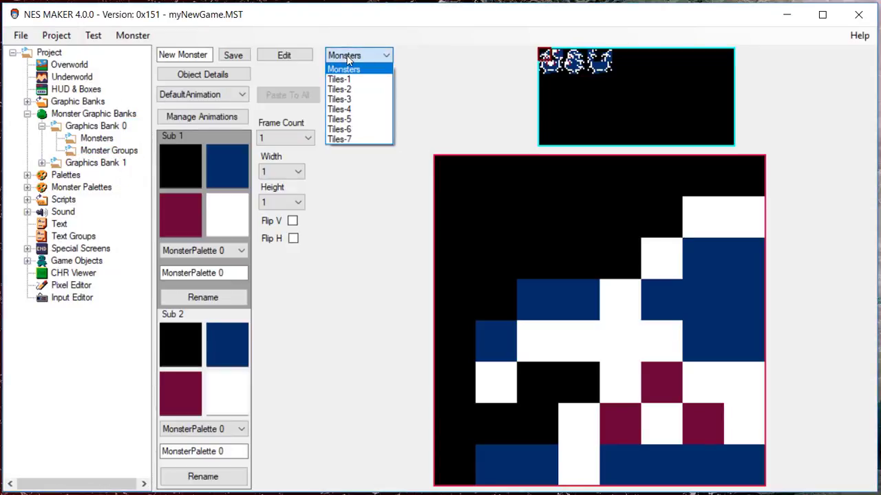
{"action": "left_click", "coordinate": [359, 59]}
- Set the new monster's size to a width of 2 and a height of 2 tiles
{"action": "left_click", "coordinate": [297, 172]}
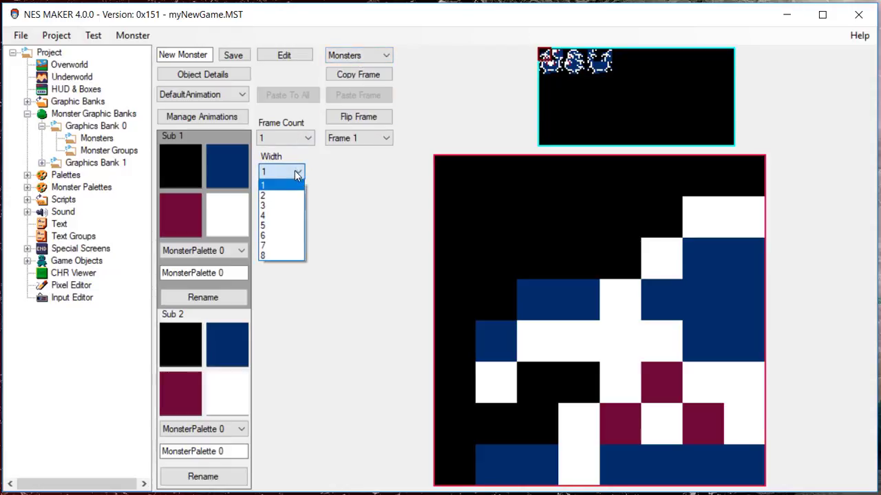
{"action": "left_click", "coordinate": [292, 197]}
{"action": "left_click", "coordinate": [294, 202]}
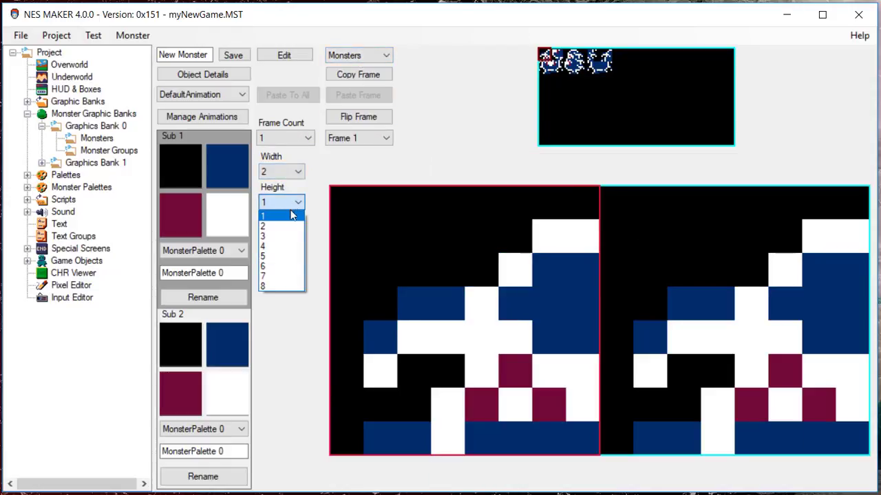
{"action": "left_click", "coordinate": [291, 227]}
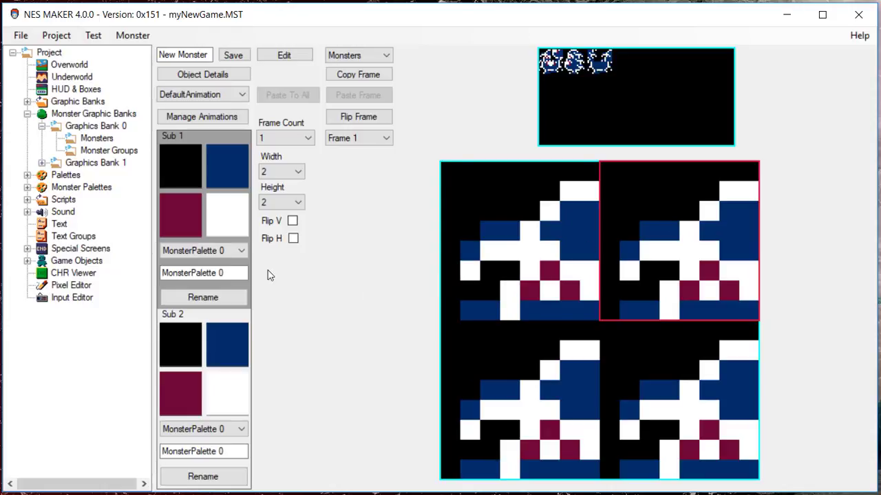
- Assemble the first monster by mirroring its upper-right tile horizontally and assigning the matching body tiles to both lower cells
{"action": "left_click", "coordinate": [293, 238]}
{"action": "left_click", "coordinate": [487, 398]}
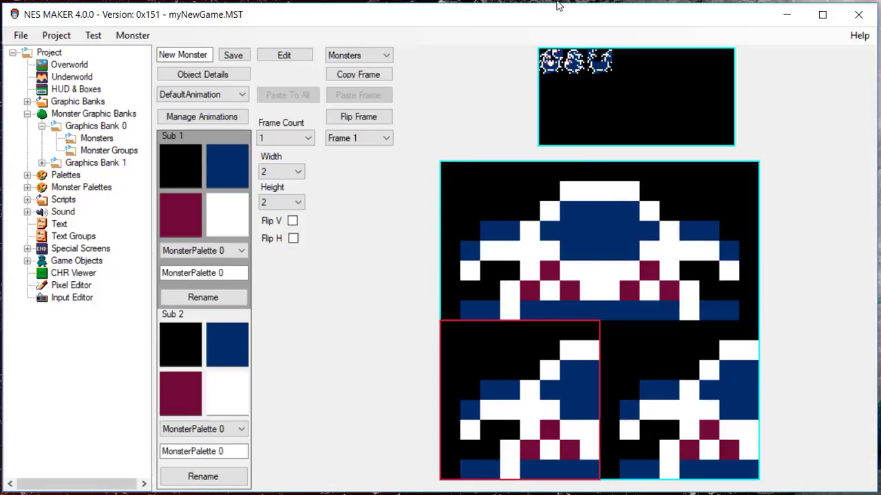
{"action": "left_click", "coordinate": [544, 70]}
{"action": "left_click", "coordinate": [639, 348]}
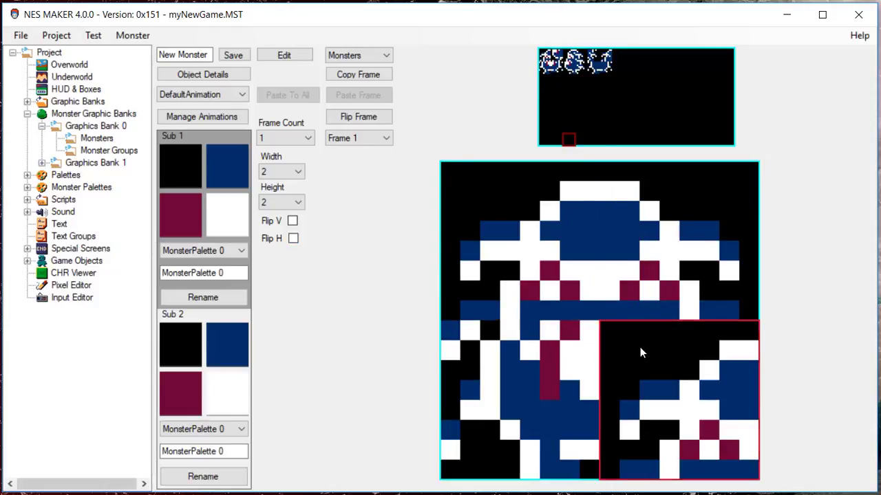
{"action": "left_click", "coordinate": [559, 71]}
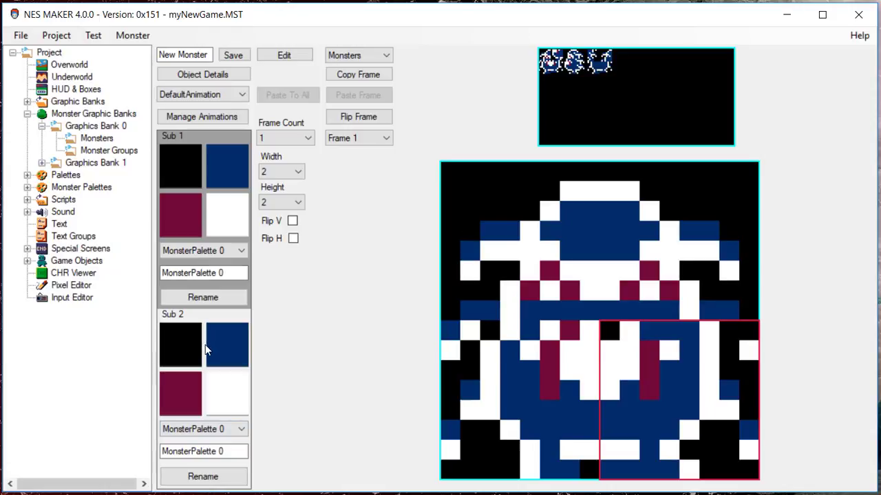
{"action": "left_click", "coordinate": [237, 251]}
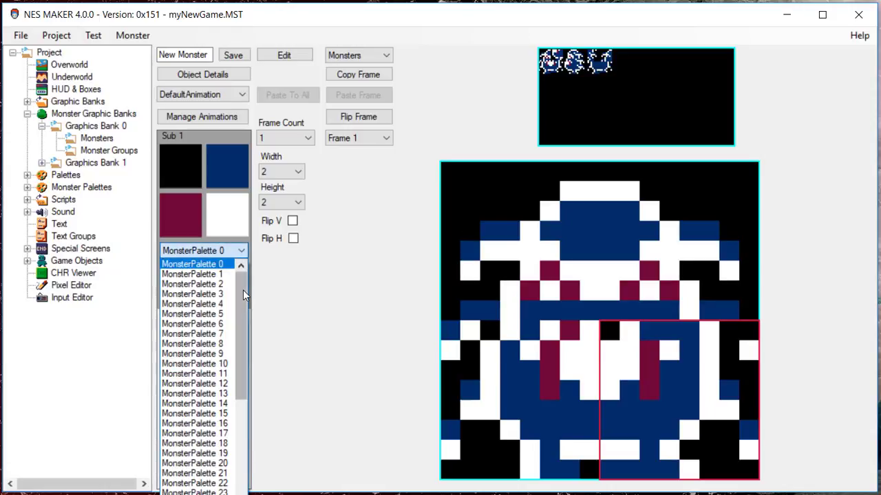
{"action": "mouse_move", "coordinate": [243, 289]}
{"action": "left_mouse_down"}
{"action": "mouse_move", "coordinate": [240, 422]}
{"action": "mouse_move", "coordinate": [241, 277]}
{"action": "left_mouse_up"}
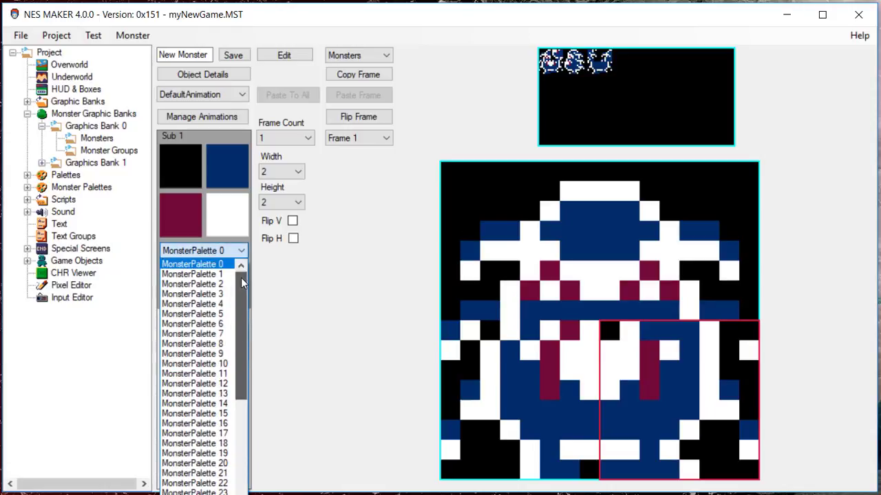
{"action": "left_click", "coordinate": [296, 320]}
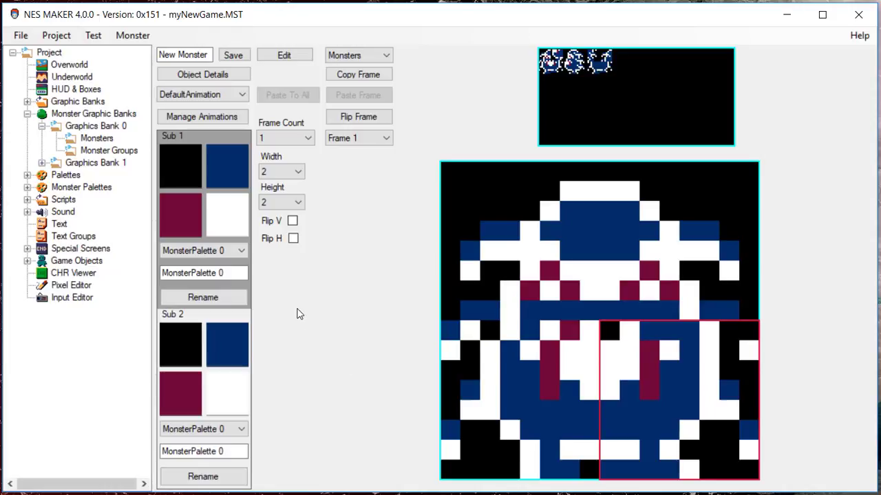
- Choose MonsterPalette 2 for Sub 1 and enter monPal1 as its new name
{"action": "left_click", "coordinate": [243, 252]}
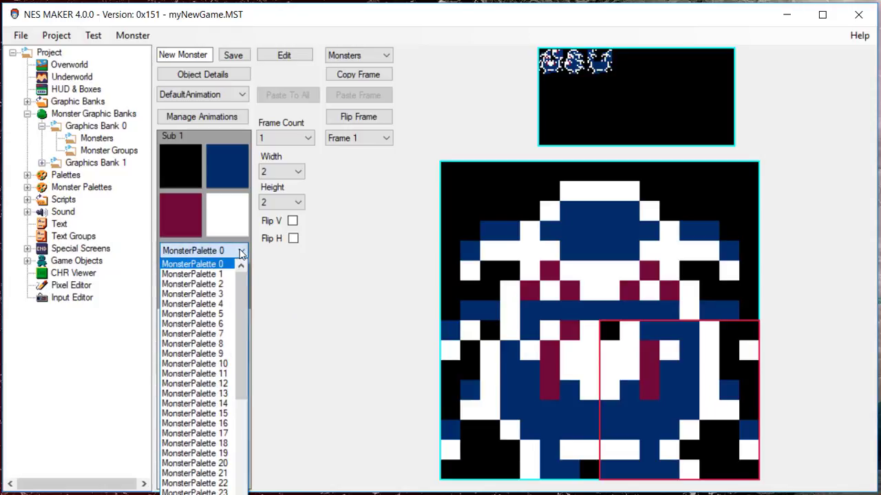
{"action": "left_click", "coordinate": [220, 287]}
{"action": "left_click", "coordinate": [229, 294]}
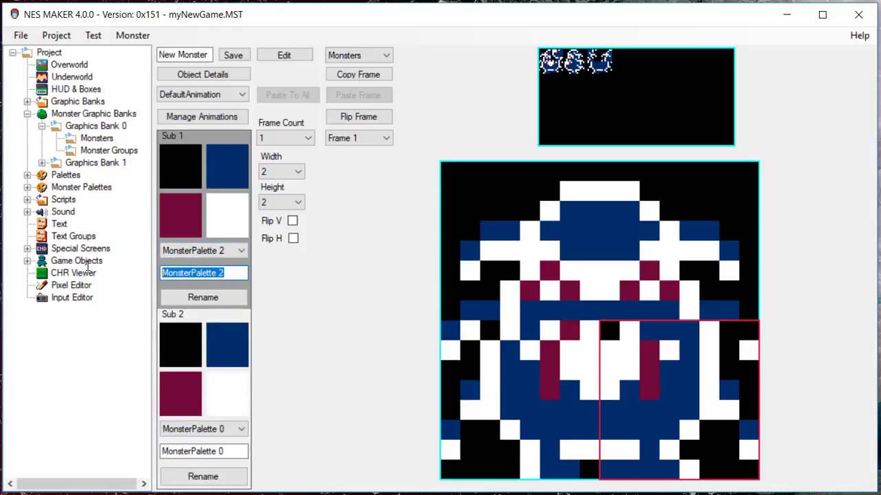
{"action": "type", "text": "monPal1"}
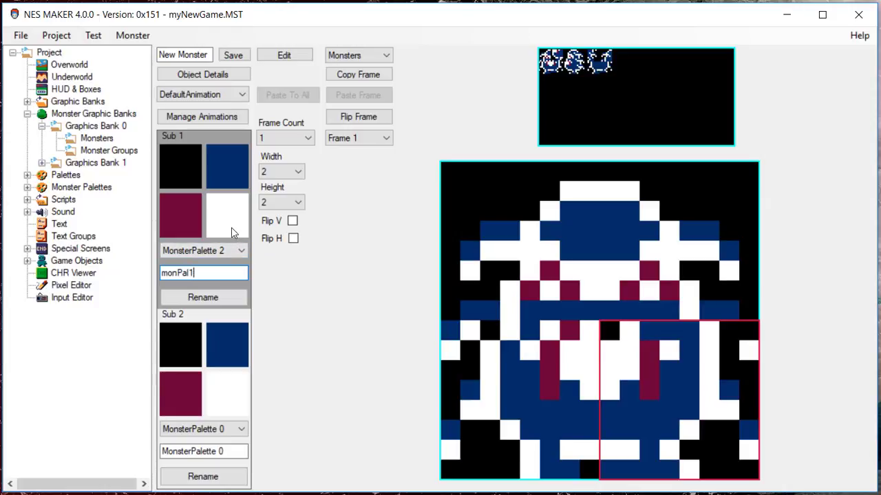
- Recolour the Sub 1 palette, replacing its white with dark teal, its blue with dark red and its magenta with white
{"action": "left_click", "coordinate": [231, 227]}
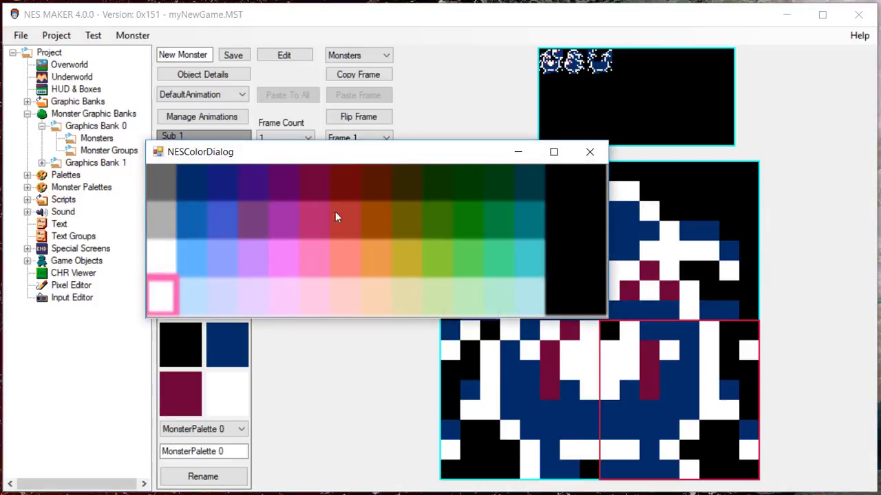
{"action": "left_click", "coordinate": [537, 185]}
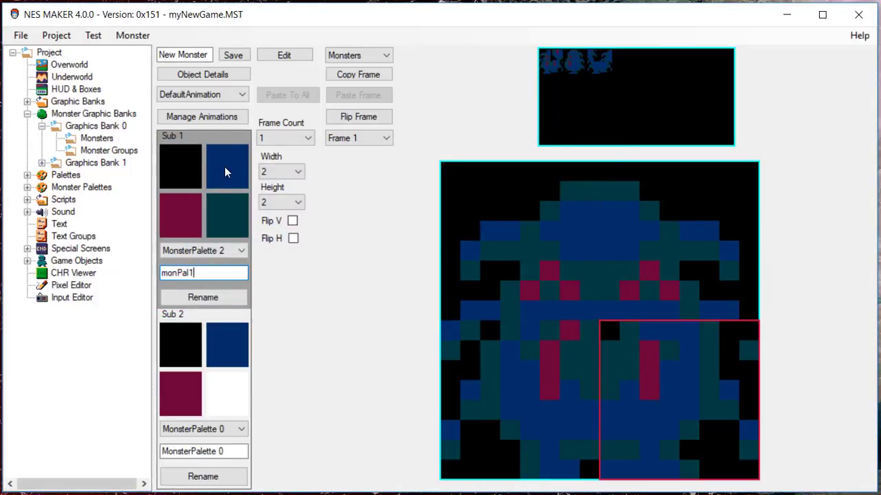
{"action": "left_click", "coordinate": [224, 166]}
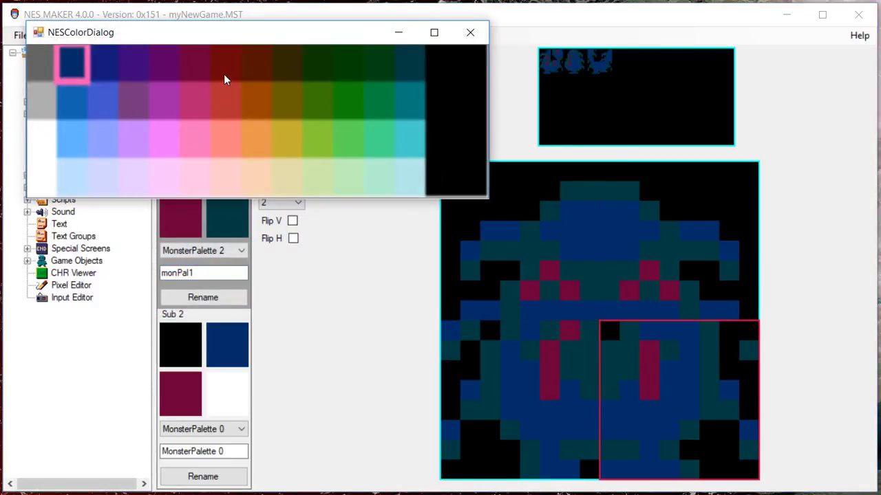
{"action": "left_click", "coordinate": [223, 74]}
{"action": "left_click", "coordinate": [182, 222]}
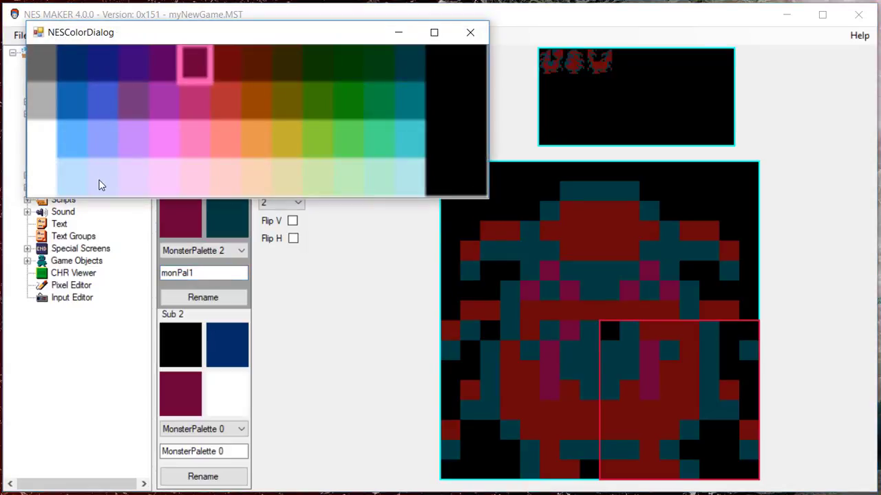
{"action": "left_click", "coordinate": [37, 184]}
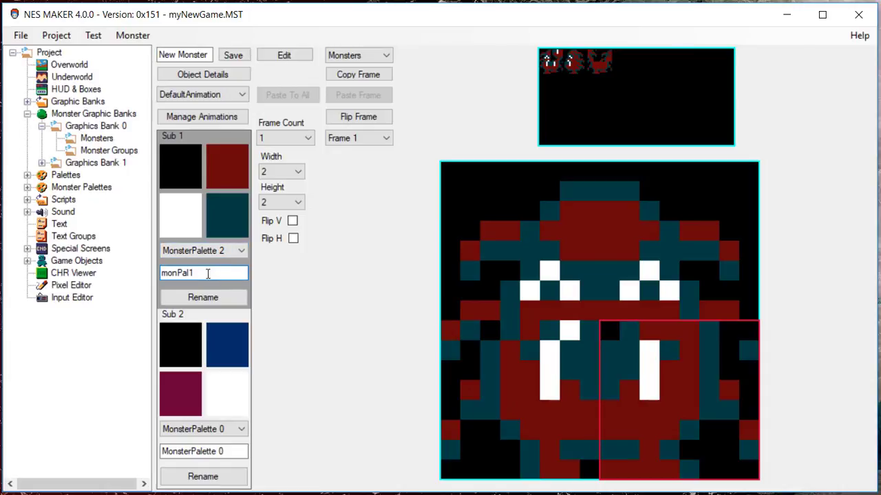
- Apply the monPal1 name to the Sub 1 palette and check it among the available monster palettes
{"action": "left_click", "coordinate": [211, 303]}
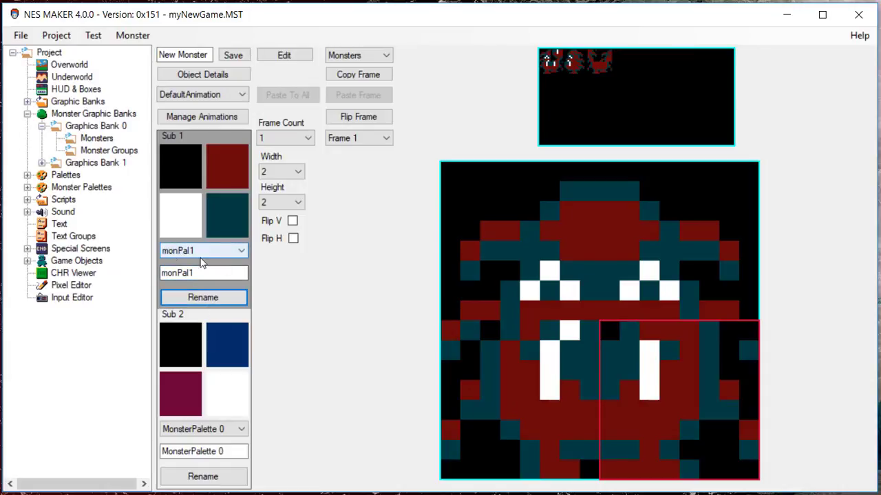
{"action": "left_click", "coordinate": [197, 251]}
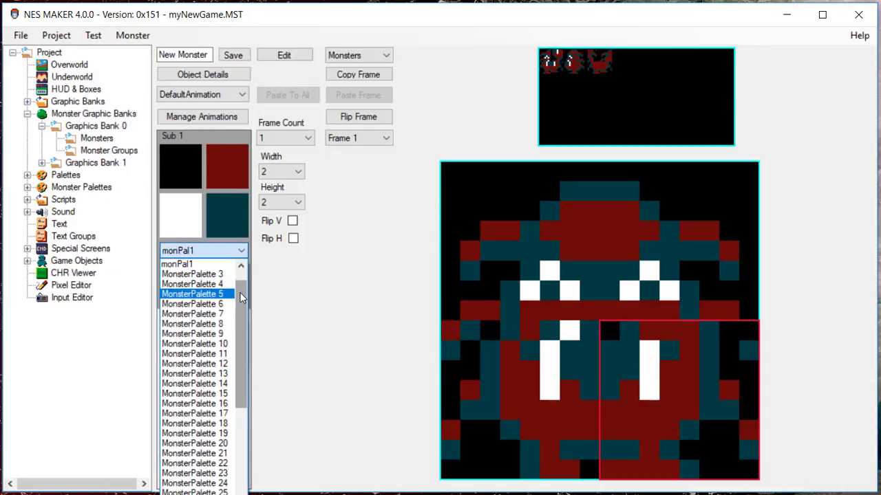
{"action": "scroll", "coordinate": [206, 302], "scroll_direction": "up", "scroll_amount": 1}
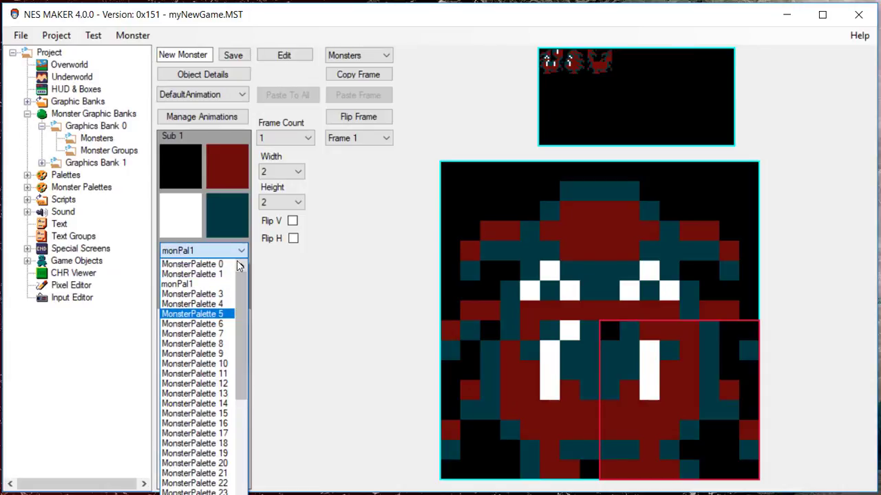
- In the monster's object details, set the Solid and Edge Object Reactions to Reverse Direction and lower its Health by one
{"action": "left_click", "coordinate": [292, 297]}
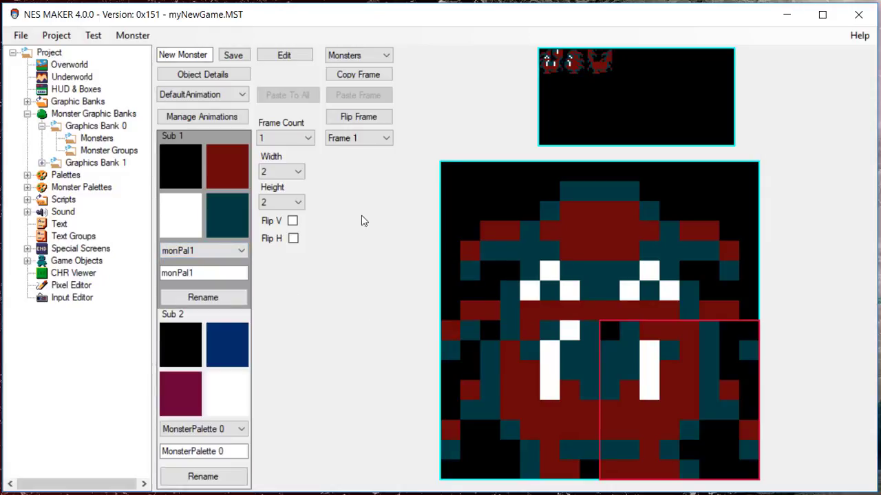
{"action": "left_click", "coordinate": [184, 74]}
{"action": "left_click_drag", "start_coordinate": [227, 59], "coordinate": [323, 72]}
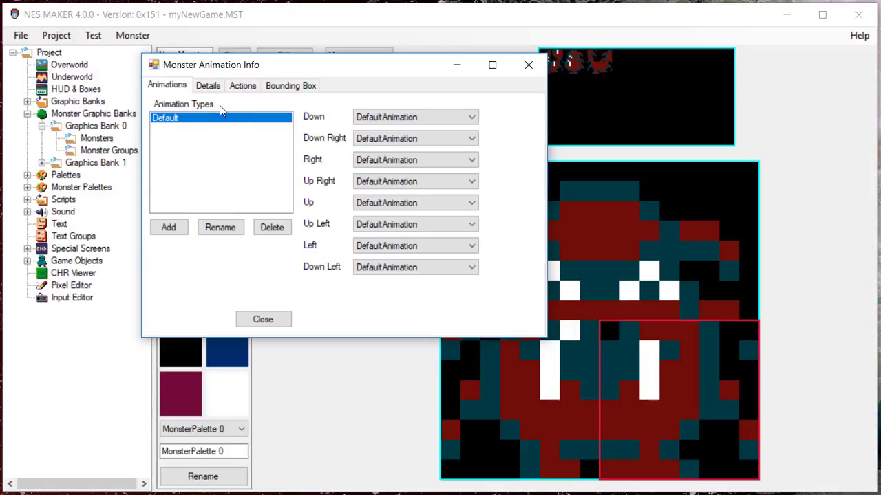
{"action": "left_click", "coordinate": [207, 86]}
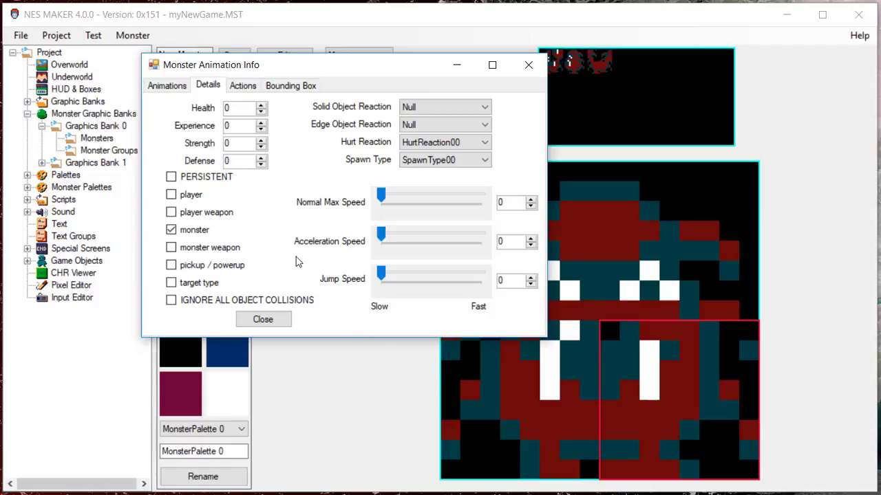
{"action": "left_click", "coordinate": [478, 112]}
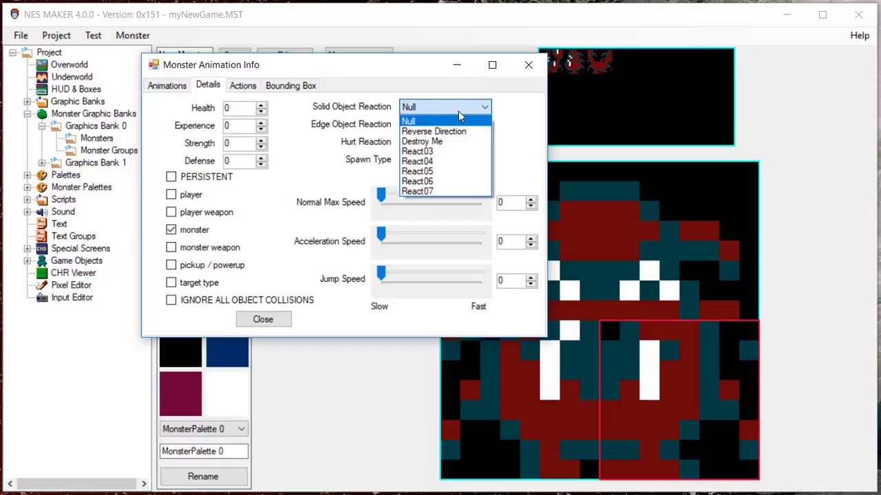
{"action": "left_click", "coordinate": [378, 124]}
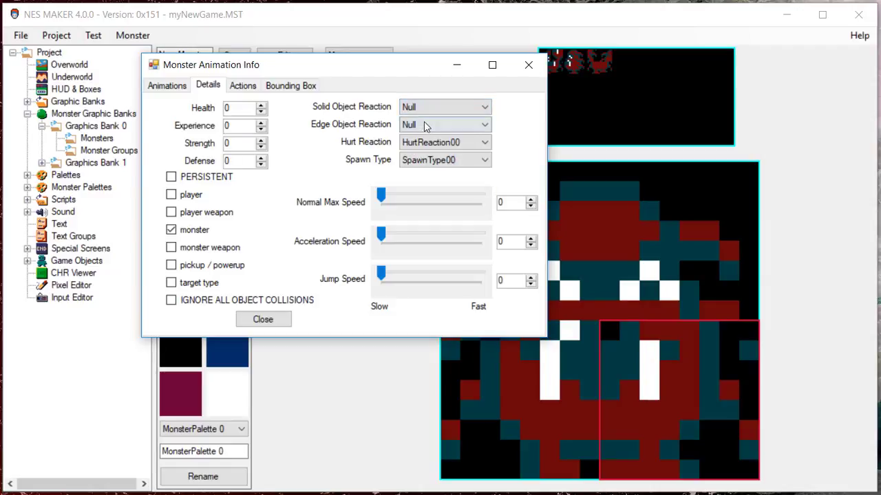
{"action": "left_click", "coordinate": [460, 112]}
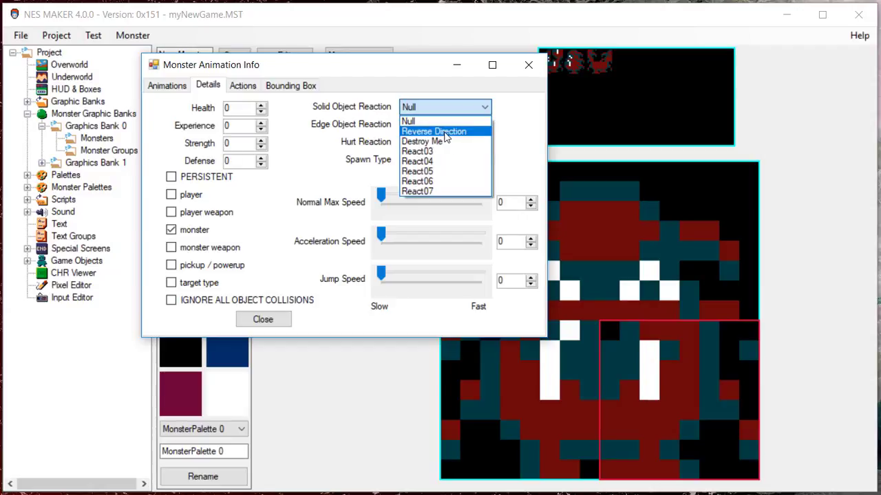
{"action": "left_click", "coordinate": [445, 134]}
{"action": "left_click", "coordinate": [465, 126]}
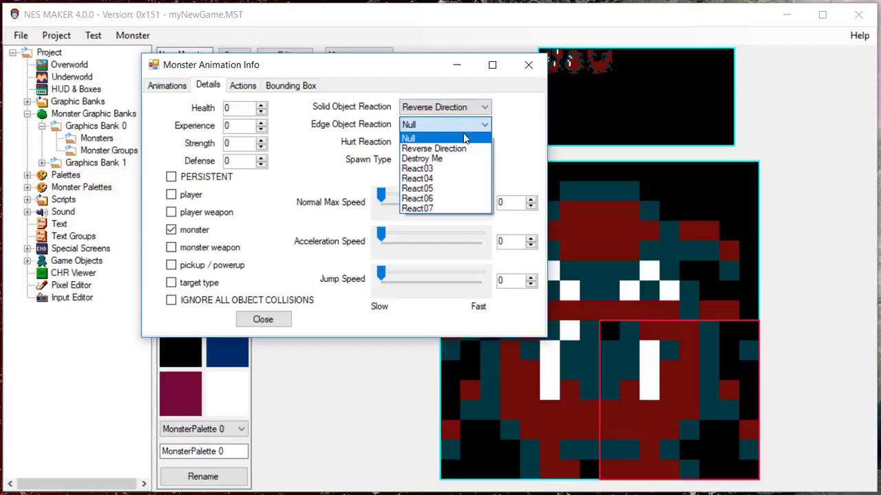
{"action": "left_click", "coordinate": [463, 150]}
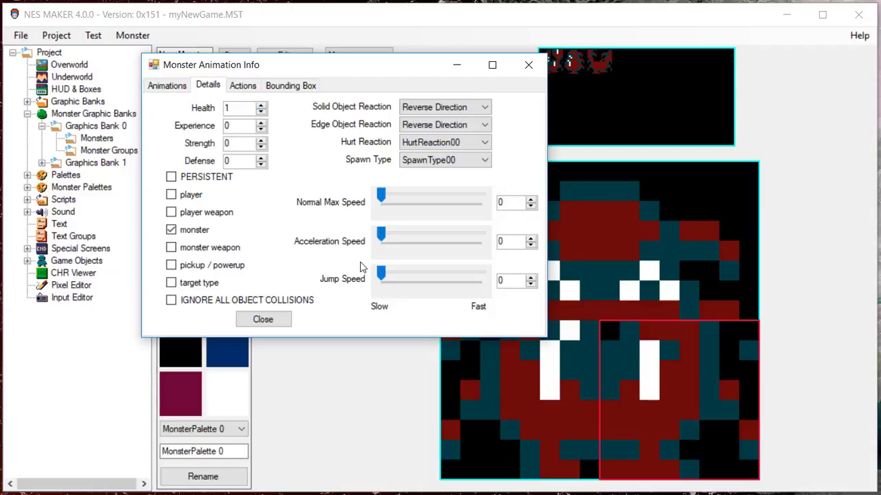
{"action": "left_click", "coordinate": [262, 113]}
- Give action step 0 the Move 8 directions action, with the Default animation type and a Timer of 0
{"action": "left_click", "coordinate": [242, 89]}
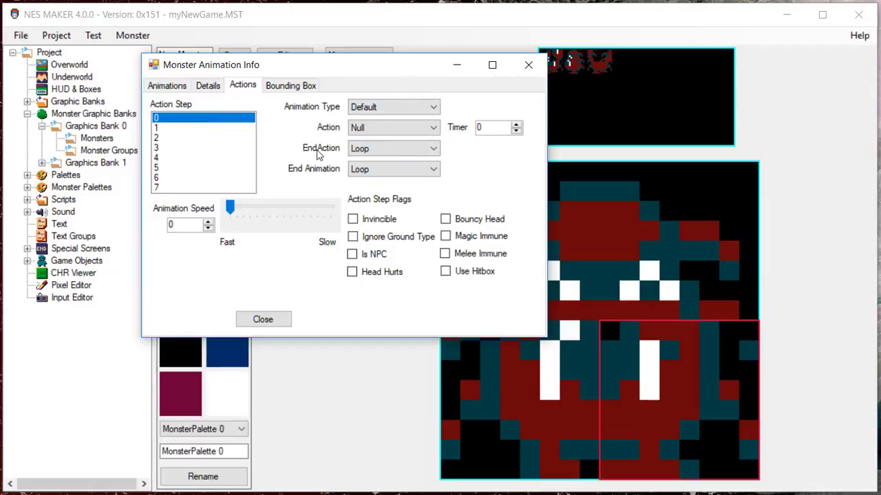
{"action": "left_click", "coordinate": [403, 108]}
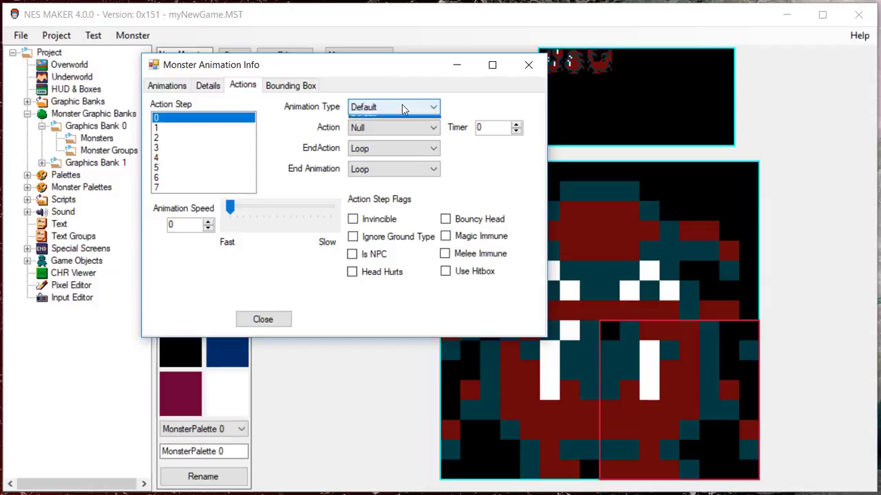
{"action": "left_click", "coordinate": [402, 108]}
{"action": "left_click", "coordinate": [403, 108]}
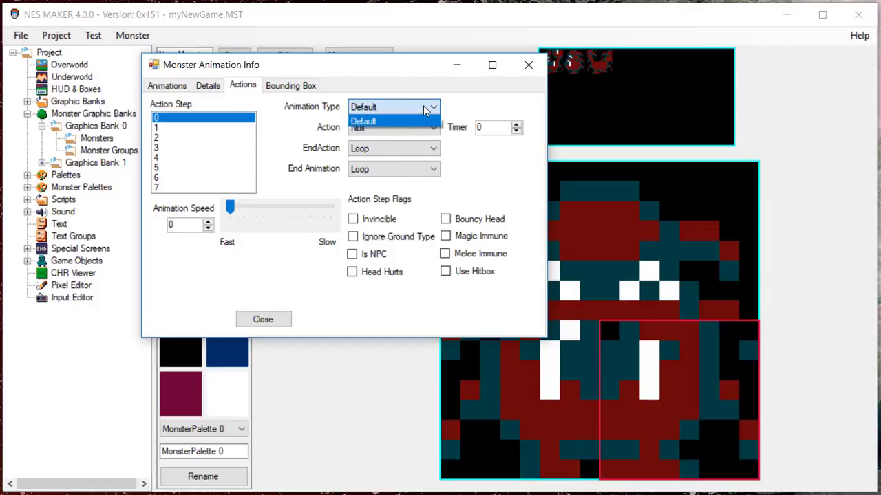
{"action": "left_click", "coordinate": [425, 110]}
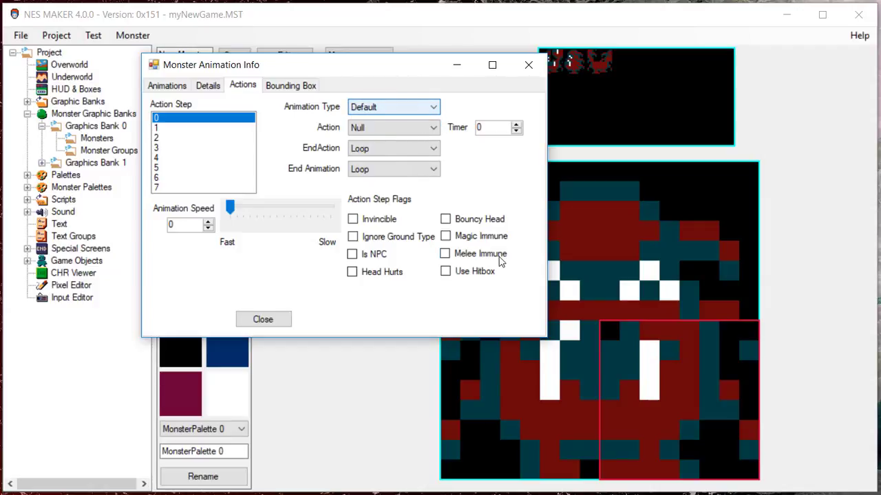
{"action": "left_click", "coordinate": [433, 129]}
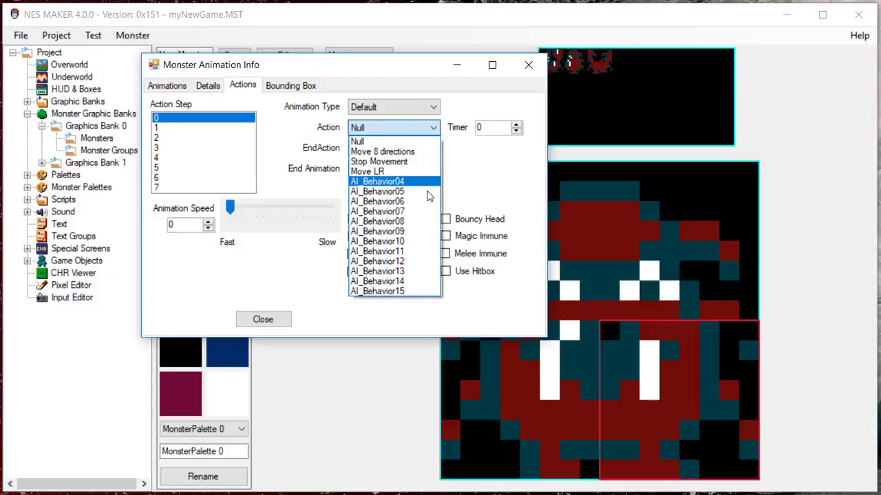
{"action": "left_click", "coordinate": [425, 129]}
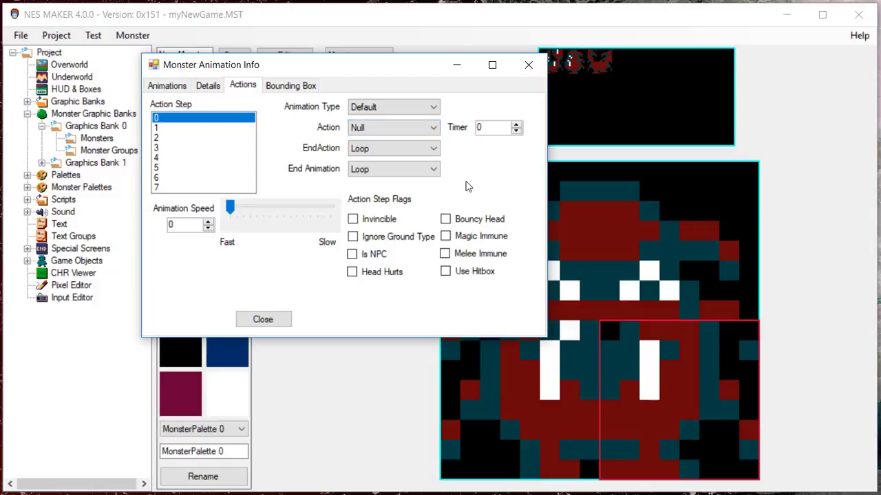
{"action": "left_click", "coordinate": [416, 128]}
{"action": "left_click", "coordinate": [416, 155]}
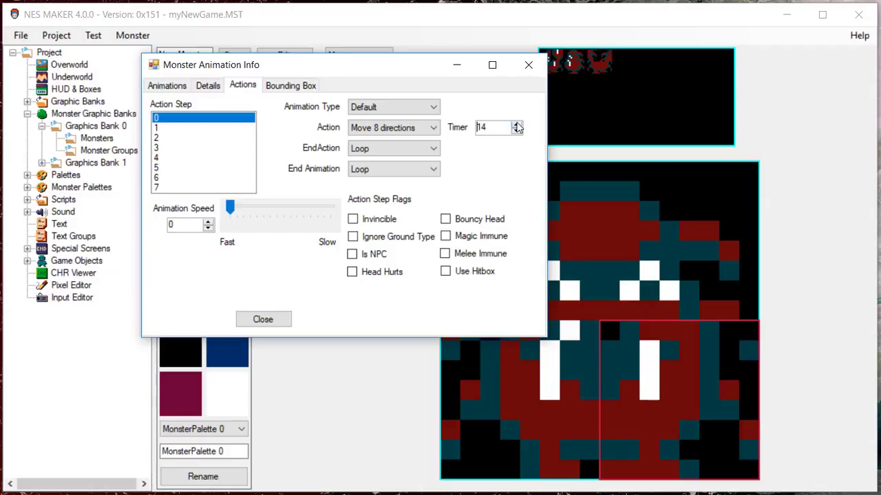
{"action": "left_click", "coordinate": [517, 132]}
{"action": "left_click", "coordinate": [516, 132]}
{"action": "left_click", "coordinate": [516, 132]}
{"action": "left_click", "coordinate": [517, 131]}
{"action": "left_click", "coordinate": [516, 132]}
{"action": "left_click", "coordinate": [517, 132]}
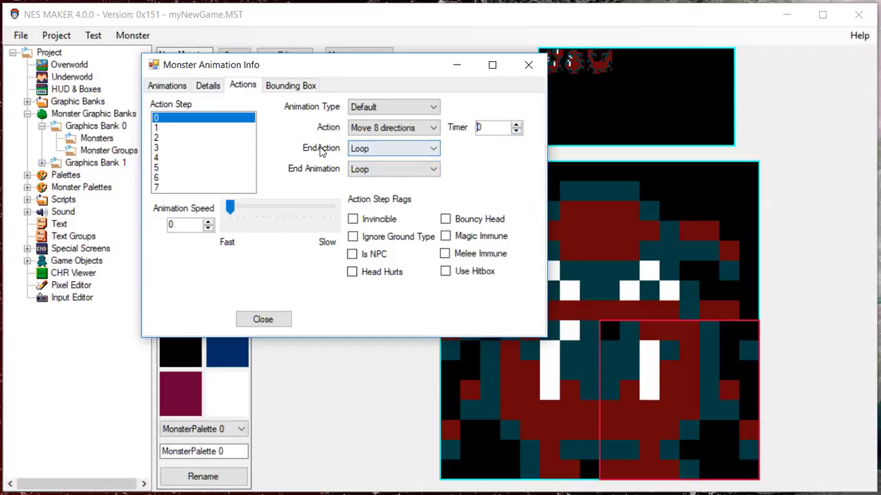
- Review the EndAction options for action step 0, set its End Animation to Advance and keep its Animation Speed at 0
{"action": "left_click", "coordinate": [414, 149]}
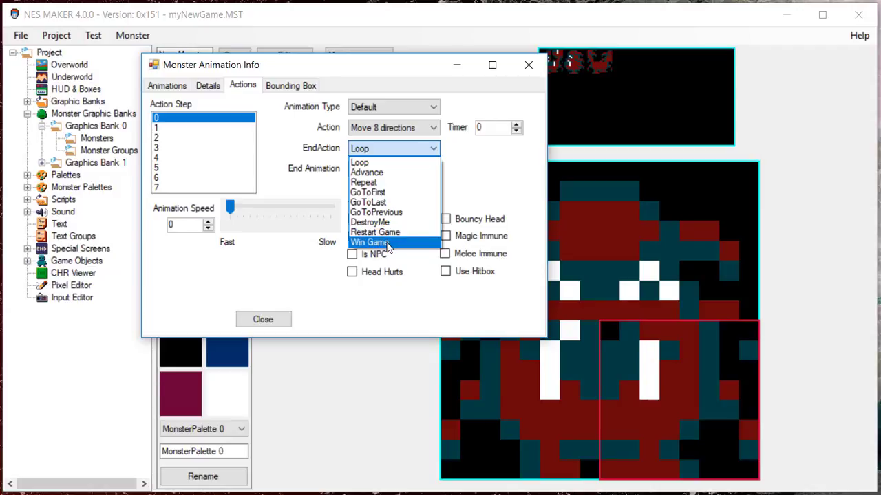
{"action": "left_click", "coordinate": [402, 289]}
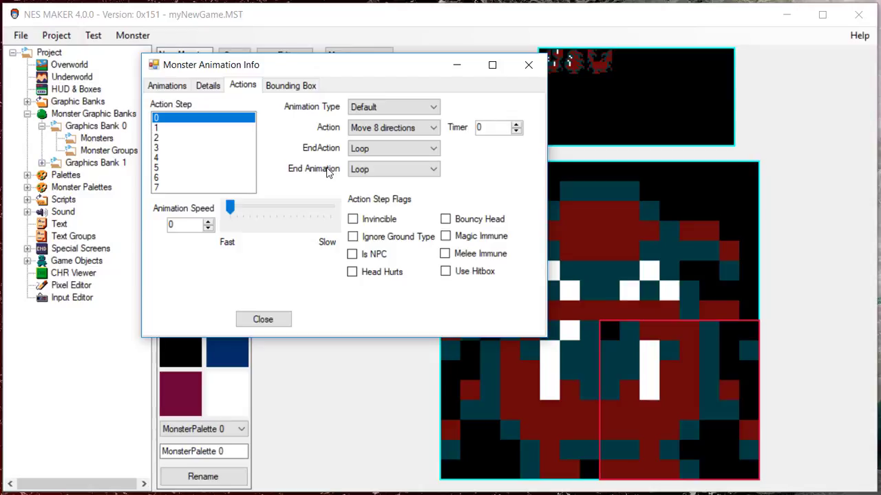
{"action": "left_click", "coordinate": [425, 173]}
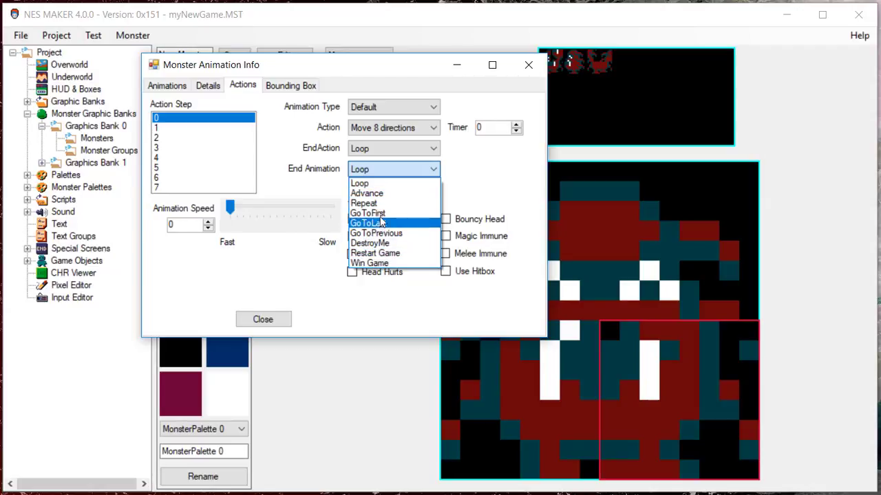
{"action": "left_click", "coordinate": [374, 193]}
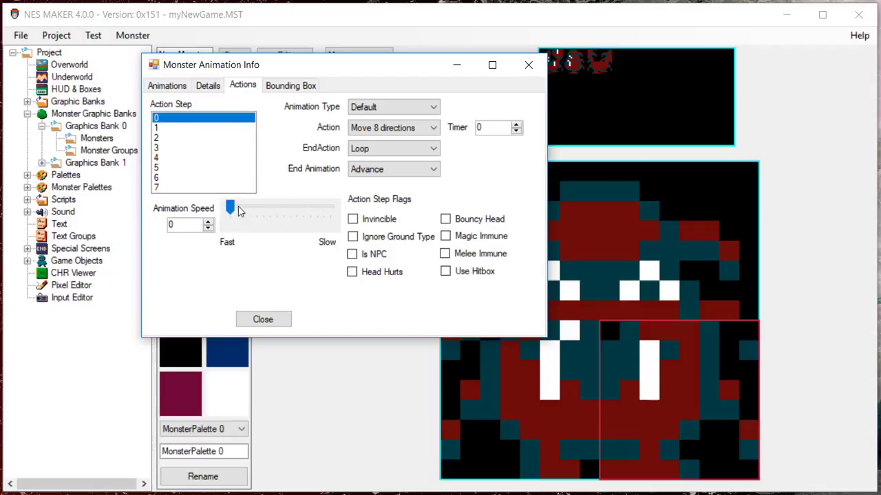
{"action": "left_click_drag", "start_coordinate": [231, 207], "coordinate": [229, 207]}
{"action": "left_click_drag", "start_coordinate": [228, 206], "coordinate": [146, 200]}
- Flag action step 0 as Invincible, Magic Immune and Is NPC
{"action": "left_click", "coordinate": [352, 219]}
{"action": "left_click", "coordinate": [445, 220]}
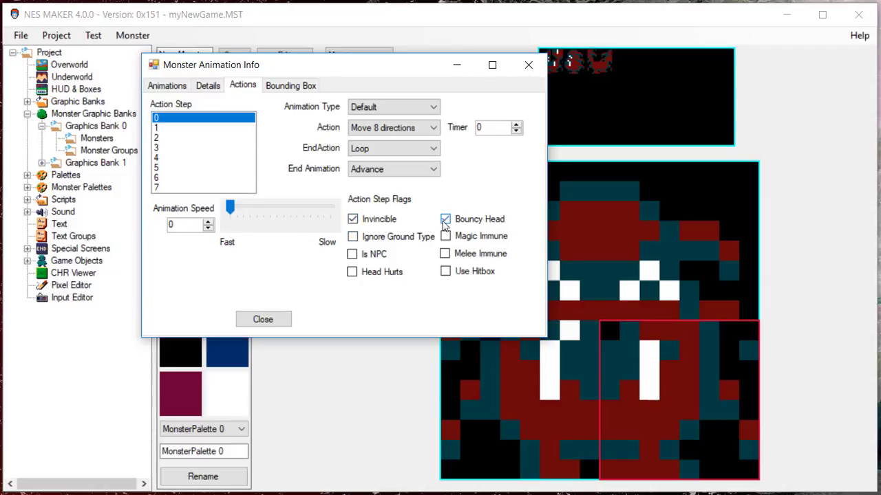
{"action": "left_click", "coordinate": [353, 219]}
{"action": "left_click", "coordinate": [445, 219]}
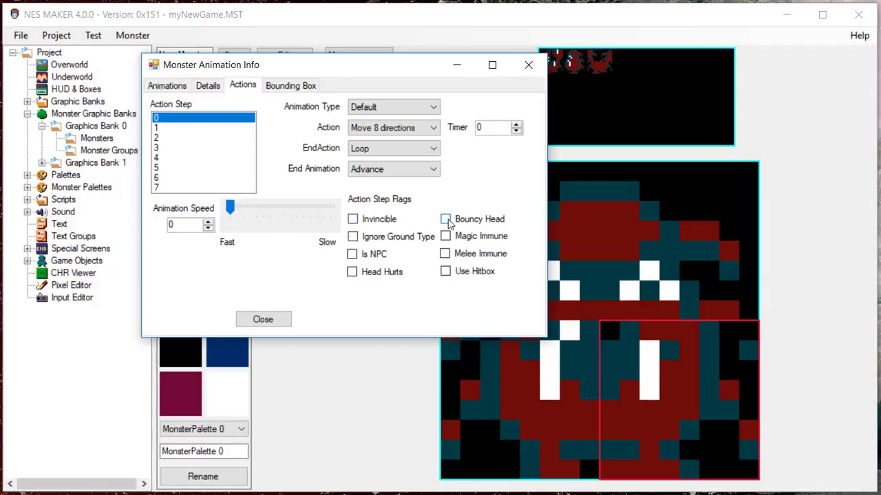
{"action": "left_click", "coordinate": [352, 220]}
{"action": "left_click", "coordinate": [353, 221]}
{"action": "left_click", "coordinate": [352, 220]}
{"action": "left_click", "coordinate": [445, 236]}
{"action": "left_click", "coordinate": [351, 254]}
- Enable Use Hitbox on action step 1 and Bouncy Head on action step 5, comparing them with action step 0's flags
{"action": "left_click", "coordinate": [227, 128]}
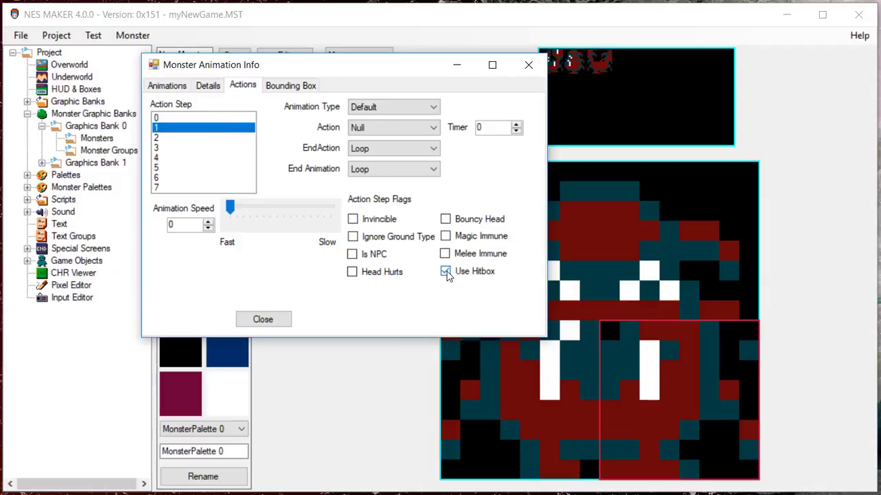
{"action": "left_click", "coordinate": [208, 118]}
{"action": "left_click", "coordinate": [210, 129]}
{"action": "left_click", "coordinate": [210, 119]}
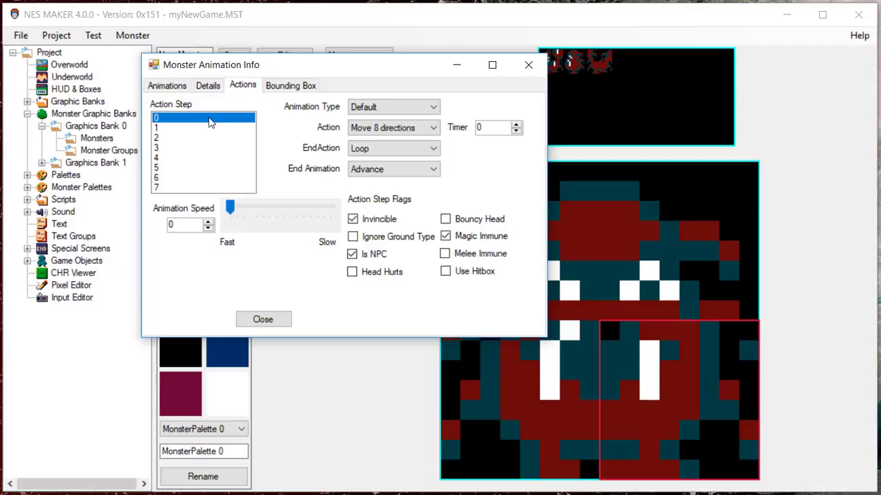
{"action": "left_click", "coordinate": [176, 130]}
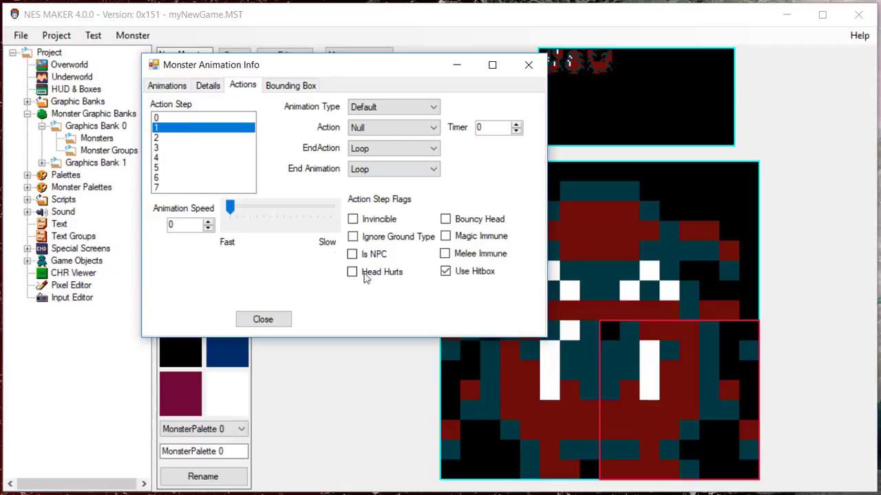
{"action": "left_click", "coordinate": [203, 119]}
{"action": "left_click", "coordinate": [197, 168]}
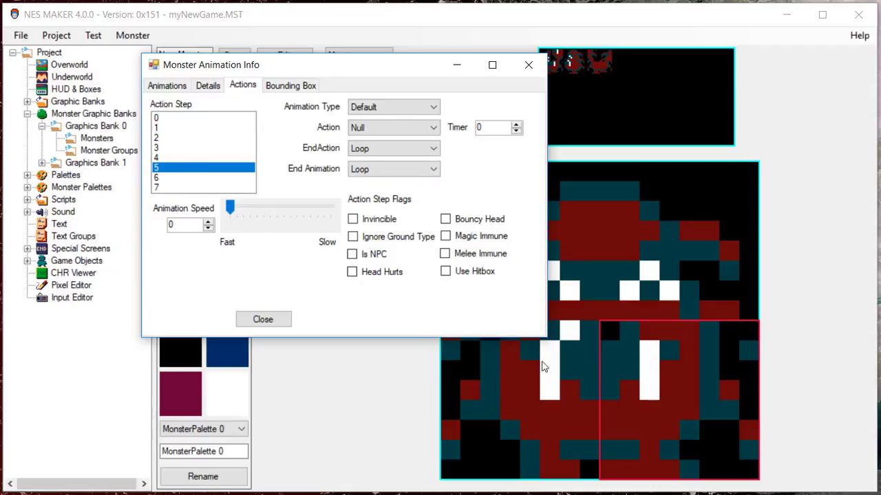
{"action": "left_click", "coordinate": [446, 220]}
- Clear every flag enabled on action steps 0, 1 and 5
{"action": "left_click", "coordinate": [195, 118]}
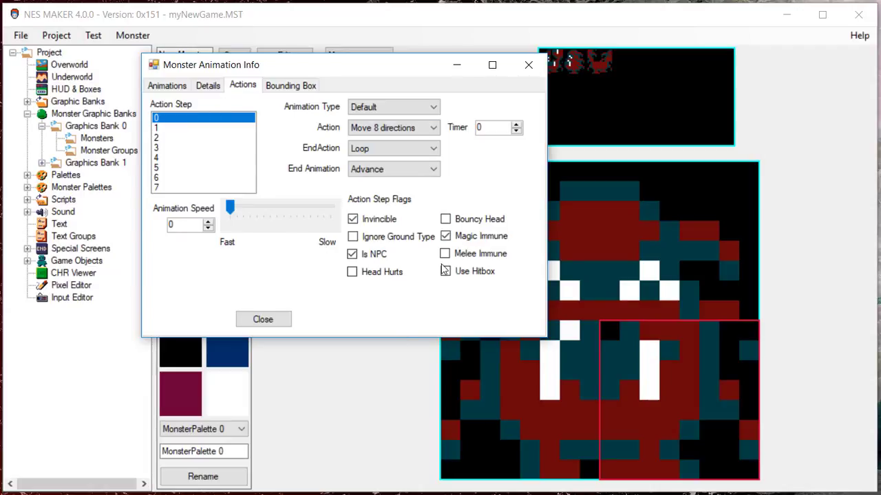
{"action": "left_click", "coordinate": [445, 236]}
{"action": "left_click", "coordinate": [351, 254]}
{"action": "left_click", "coordinate": [352, 219]}
{"action": "left_click", "coordinate": [175, 128]}
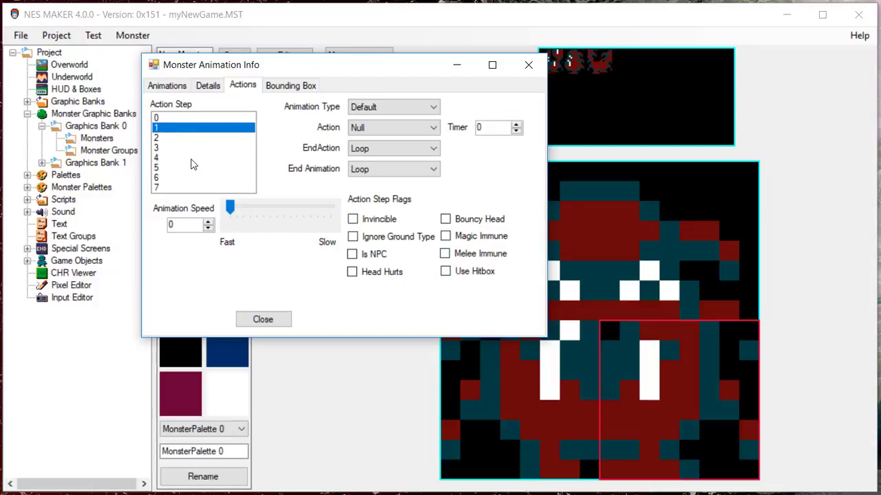
{"action": "left_click", "coordinate": [192, 158]}
{"action": "left_click", "coordinate": [192, 168]}
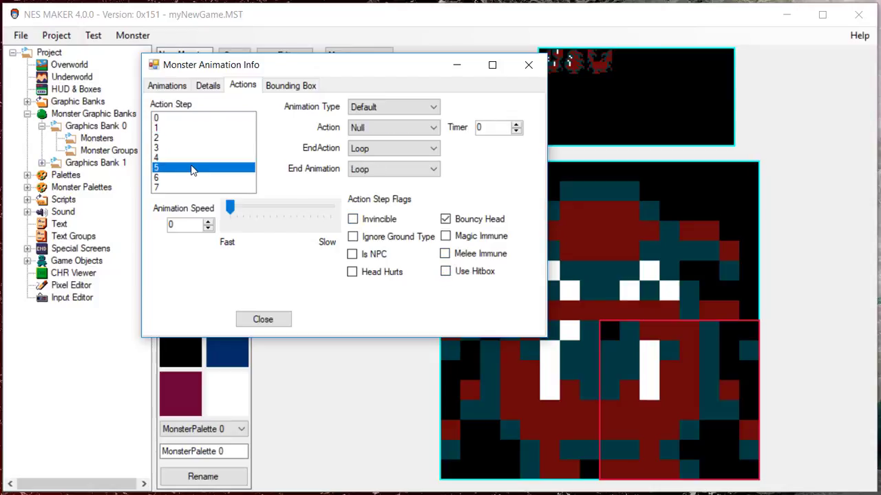
{"action": "left_click", "coordinate": [445, 219]}
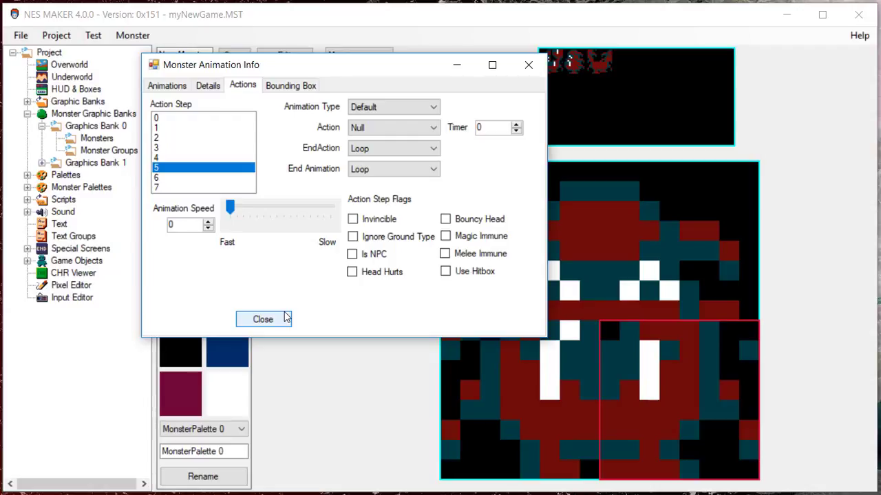
- Close the object details, save the new creature under the name monster and reveal it in Graphics Bank 0's Monsters
{"action": "left_click", "coordinate": [263, 319]}
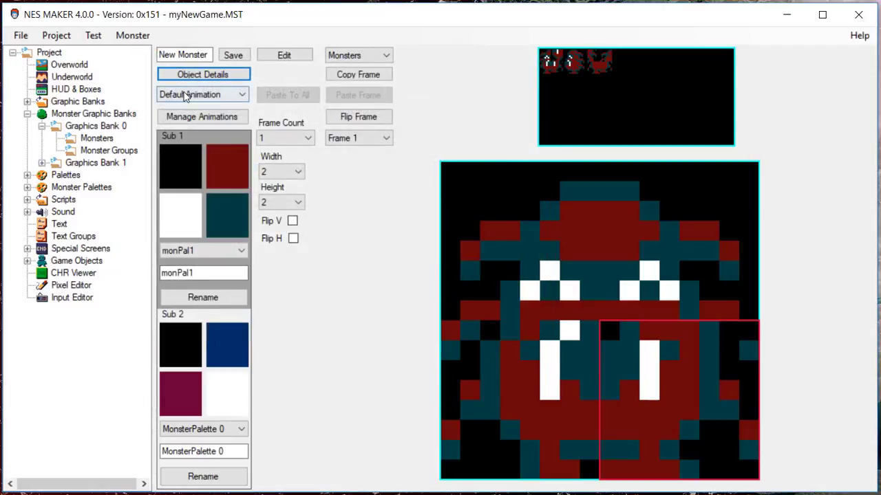
{"action": "left_click_drag", "start_coordinate": [209, 54], "coordinate": [12, 22]}
{"action": "type", "text": "mo"}
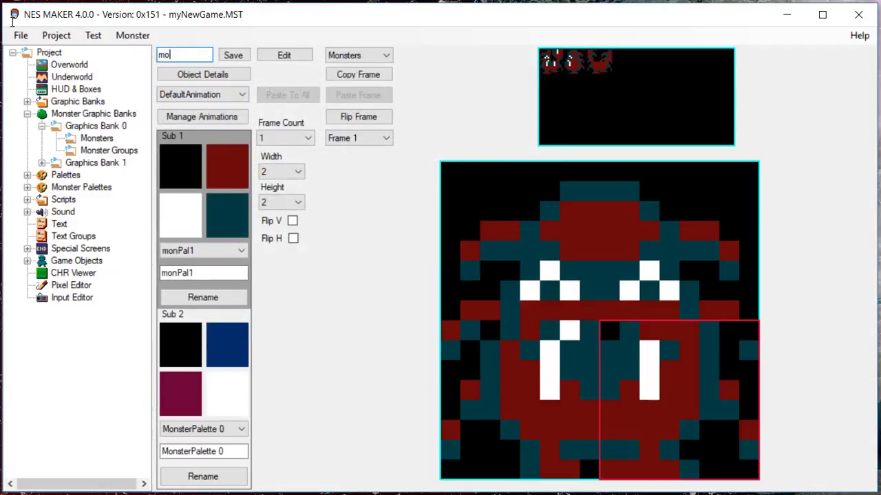
{"action": "type", "text": "ndyn"}
{"action": "key", "text": "BackSpace"}
{"action": "key", "text": "BackSpace"}
{"action": "type", "text": "ter"}
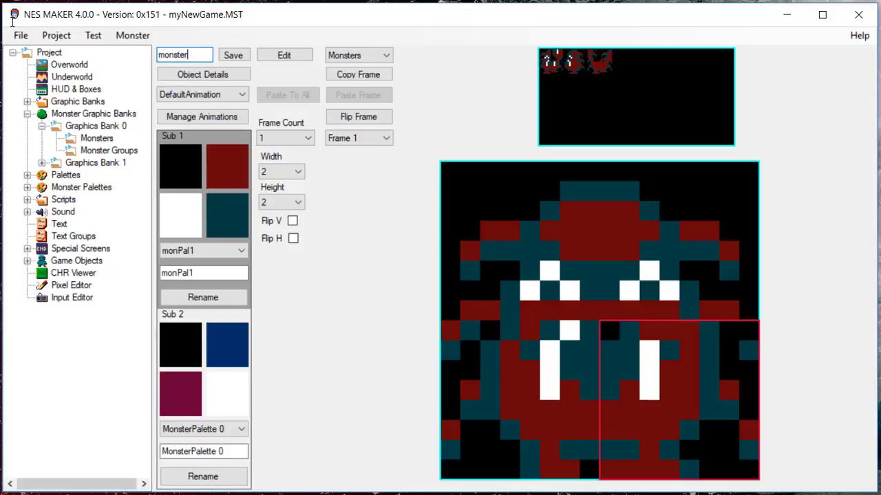
{"action": "left_click", "coordinate": [226, 56]}
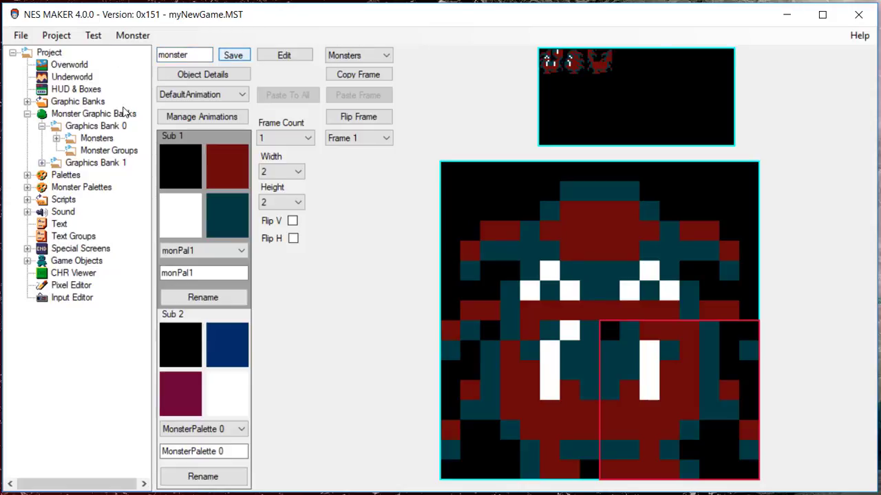
{"action": "left_click", "coordinate": [57, 141]}
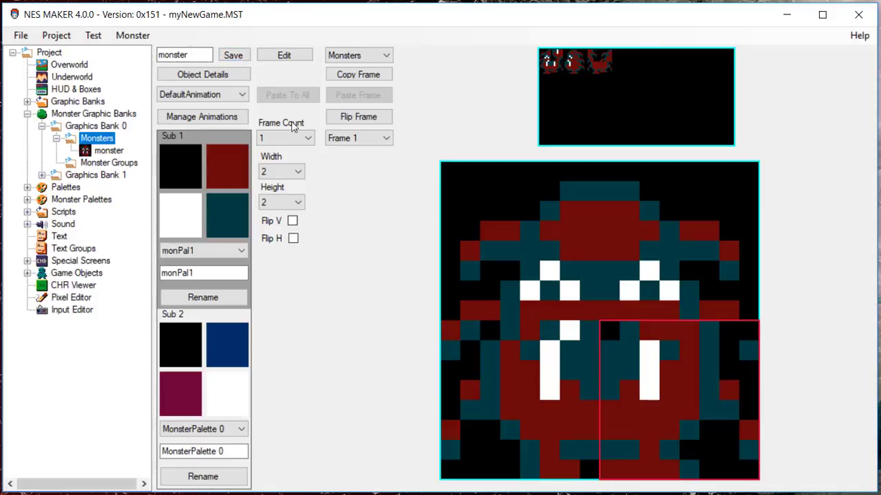
- Change the monster's name to monster3 and save it as a second entry in Graphics Bank 0
{"action": "left_click", "coordinate": [207, 54]}
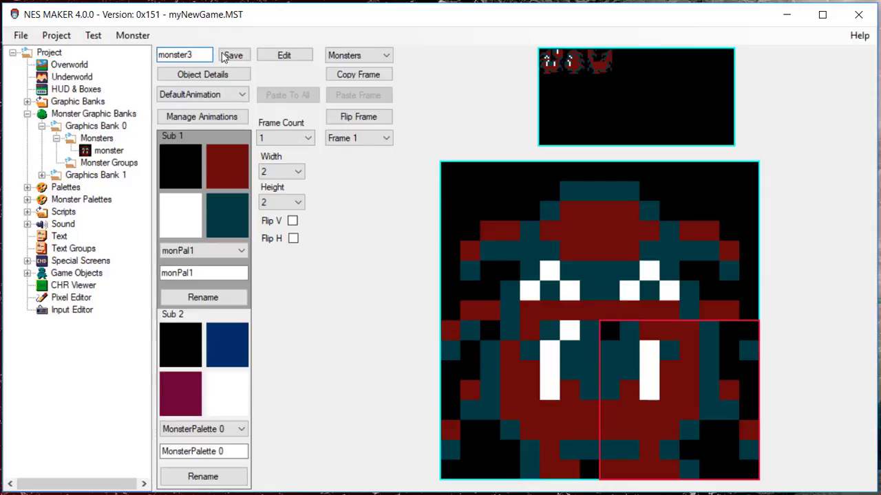
{"action": "left_click", "coordinate": [233, 57]}
{"action": "left_click", "coordinate": [233, 57]}
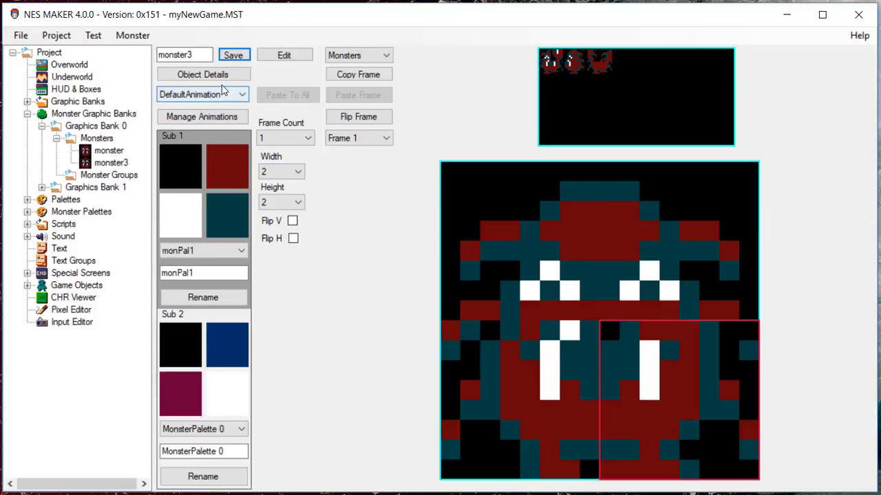
- Begin a new monster group in Graphics Bank 0 and assign monster to both slots of its upper row
{"action": "left_click", "coordinate": [109, 152]}
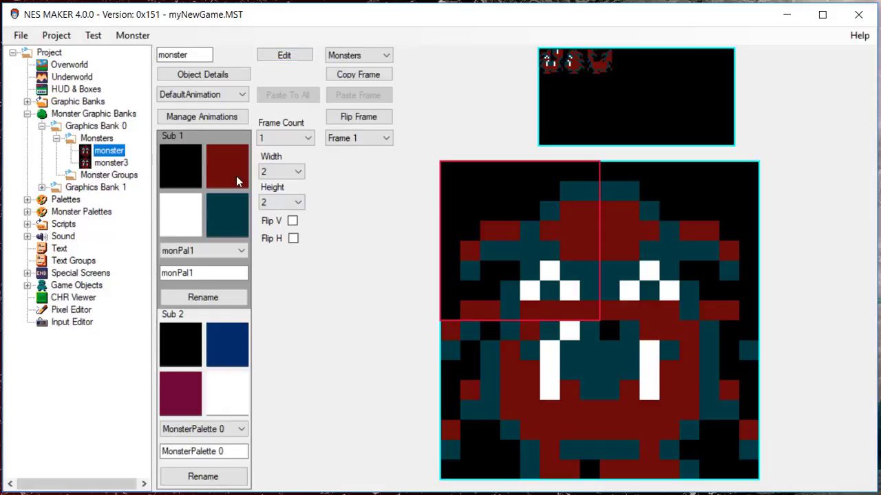
{"action": "left_click", "coordinate": [96, 138]}
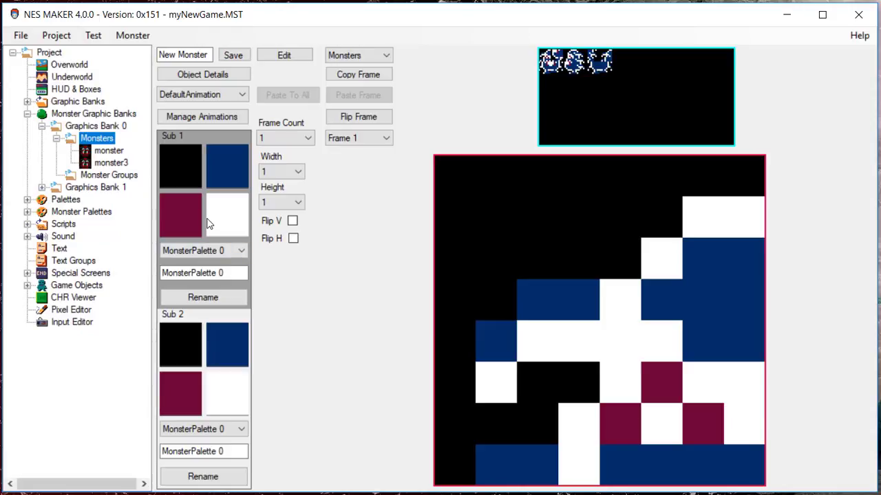
{"action": "left_click", "coordinate": [125, 177]}
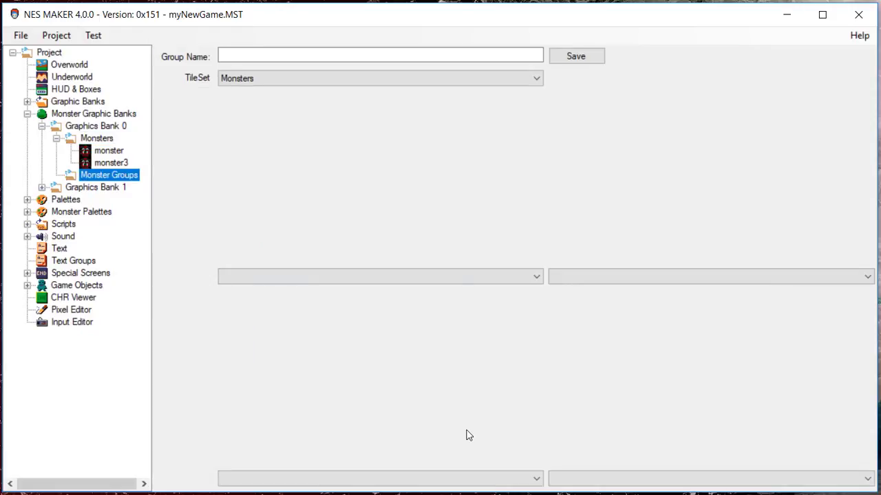
{"action": "left_click", "coordinate": [426, 279]}
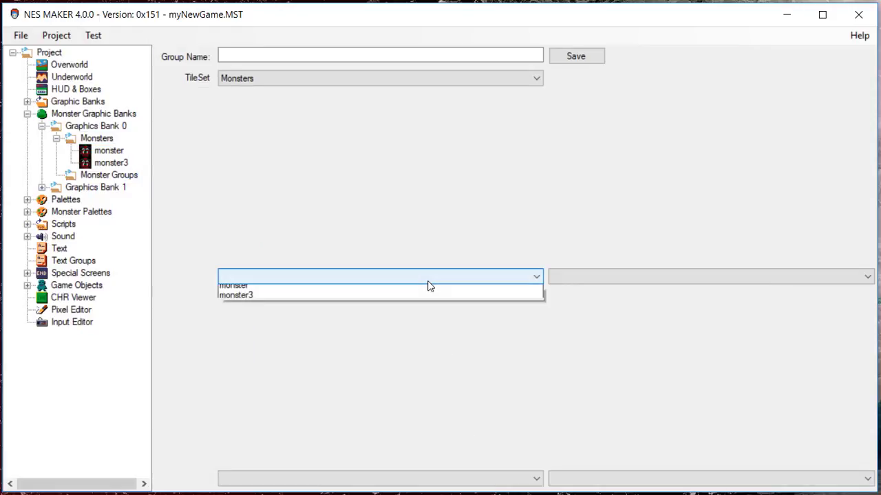
{"action": "left_click", "coordinate": [427, 291]}
{"action": "left_click", "coordinate": [588, 281]}
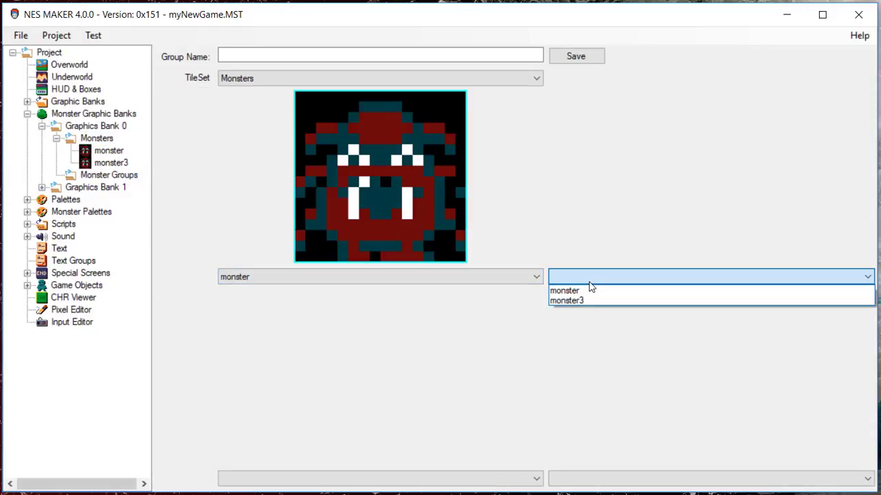
{"action": "left_click", "coordinate": [589, 291]}
- Assign monster to the two remaining empty slots in the lower row of the monster group
{"action": "left_click", "coordinate": [505, 477]}
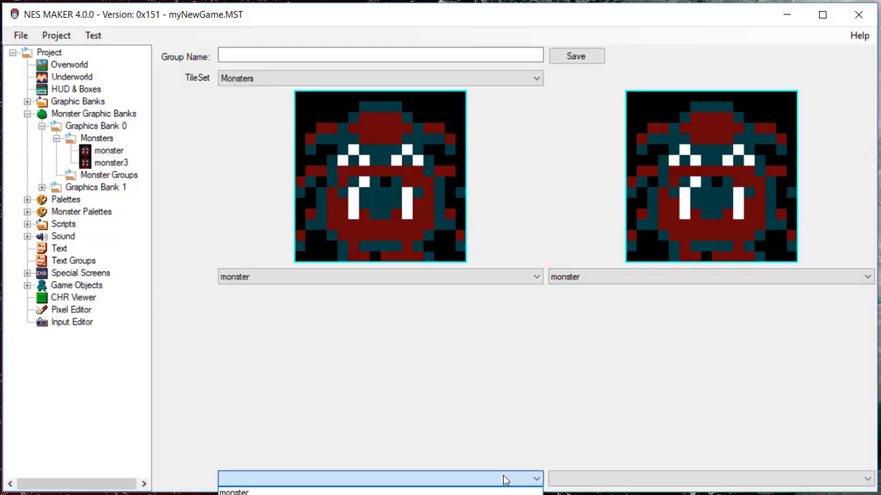
{"action": "left_click", "coordinate": [500, 486]}
{"action": "left_click", "coordinate": [499, 485]}
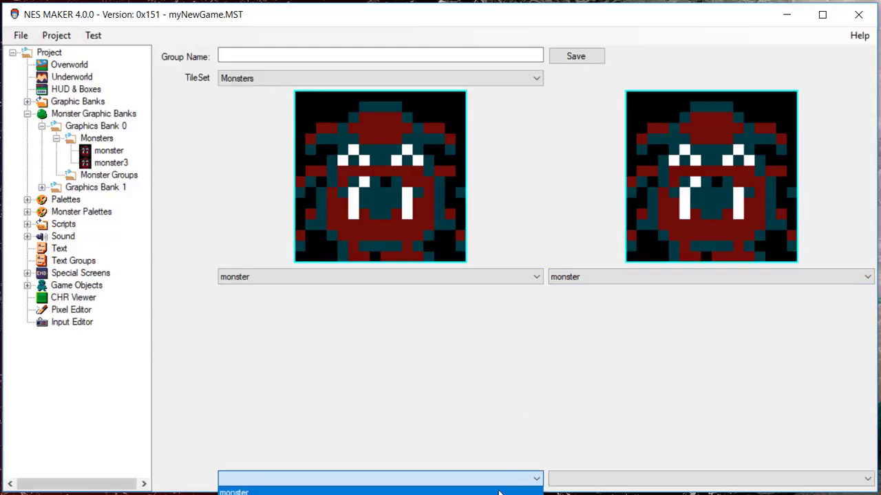
{"action": "left_click", "coordinate": [499, 493]}
{"action": "left_click", "coordinate": [601, 482]}
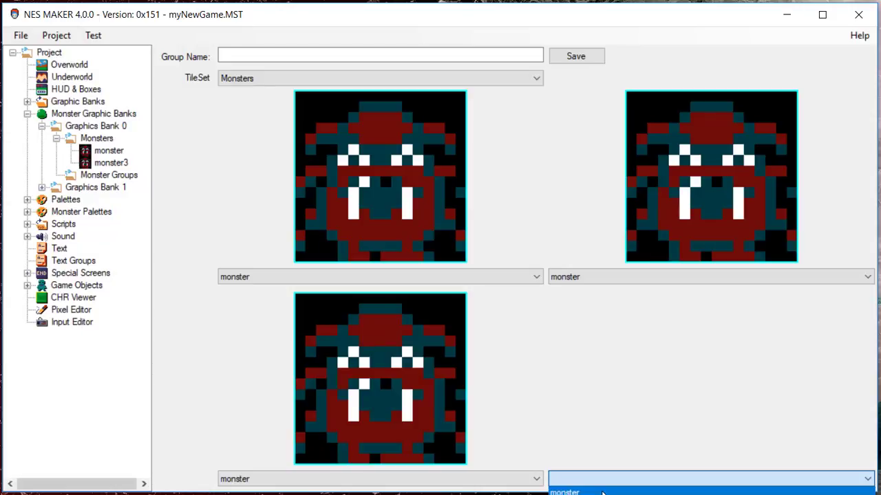
{"action": "left_click", "coordinate": [602, 492]}
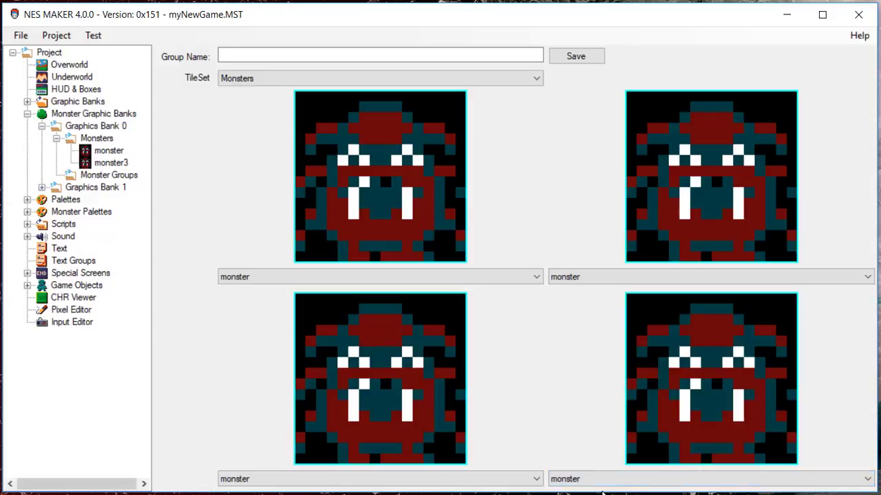
- Name the group AllBugMonsters, save it and reveal it under Graphics Bank 0's Monster Groups
{"action": "left_click", "coordinate": [366, 56]}
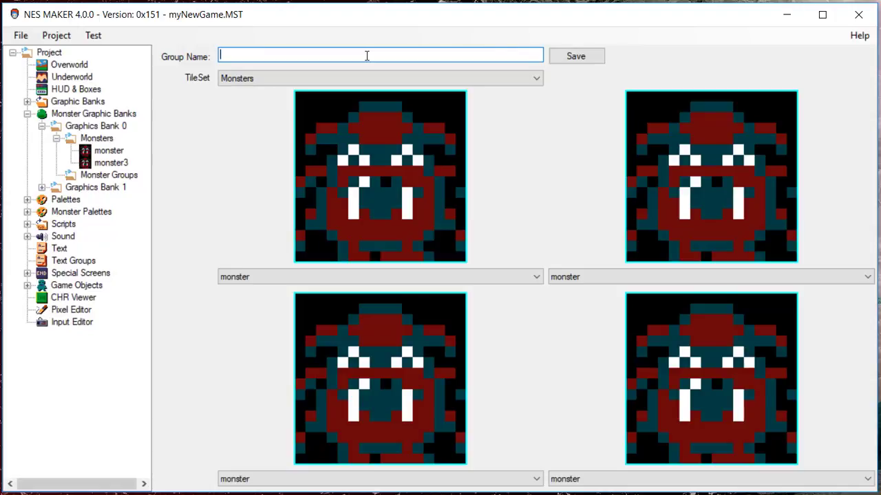
{"action": "type", "text": "AllBugMonsters"}
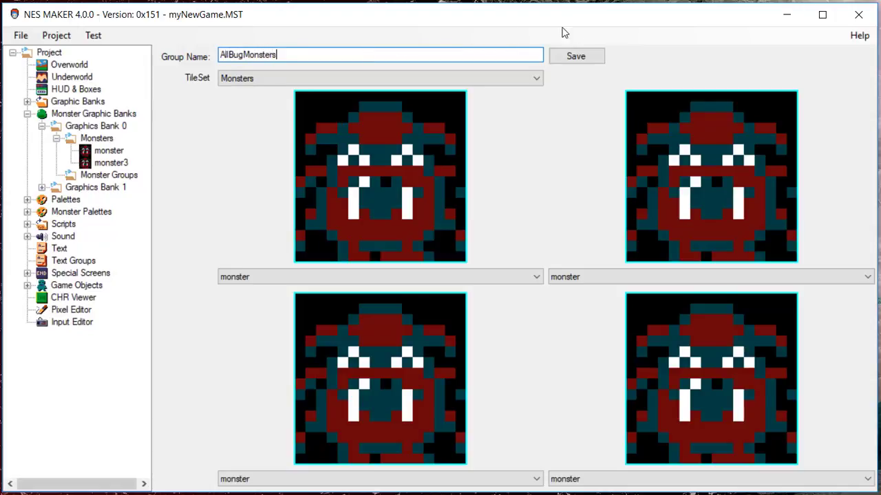
{"action": "left_click", "coordinate": [588, 61]}
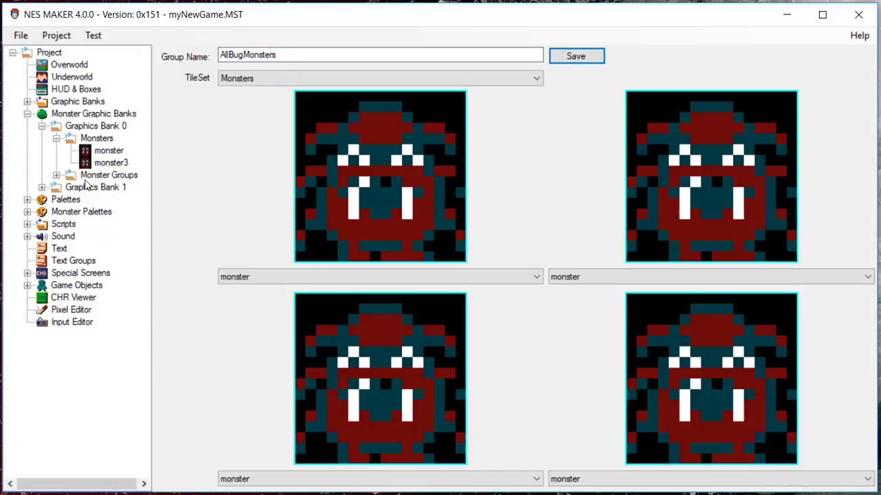
{"action": "left_click", "coordinate": [57, 177]}
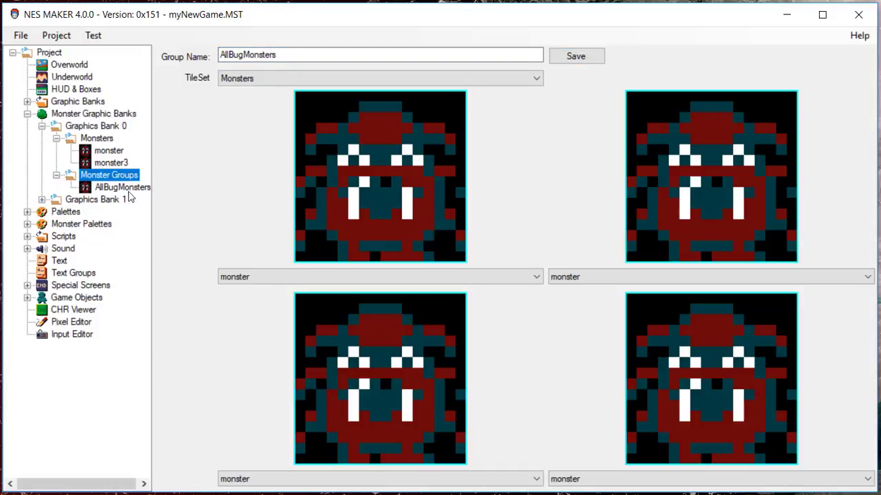